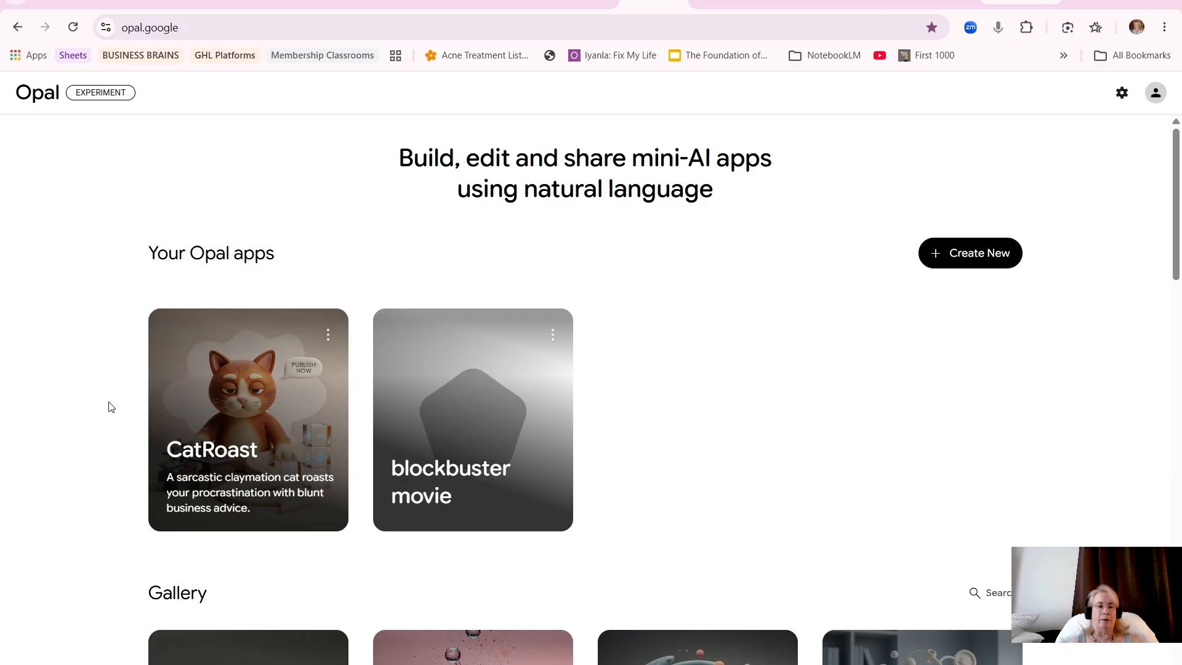
Browse the existing Opal apps and the gallery of Opal Team templates.
scroll(111, 408, down, 6)
scroll(109, 408, down, 1)
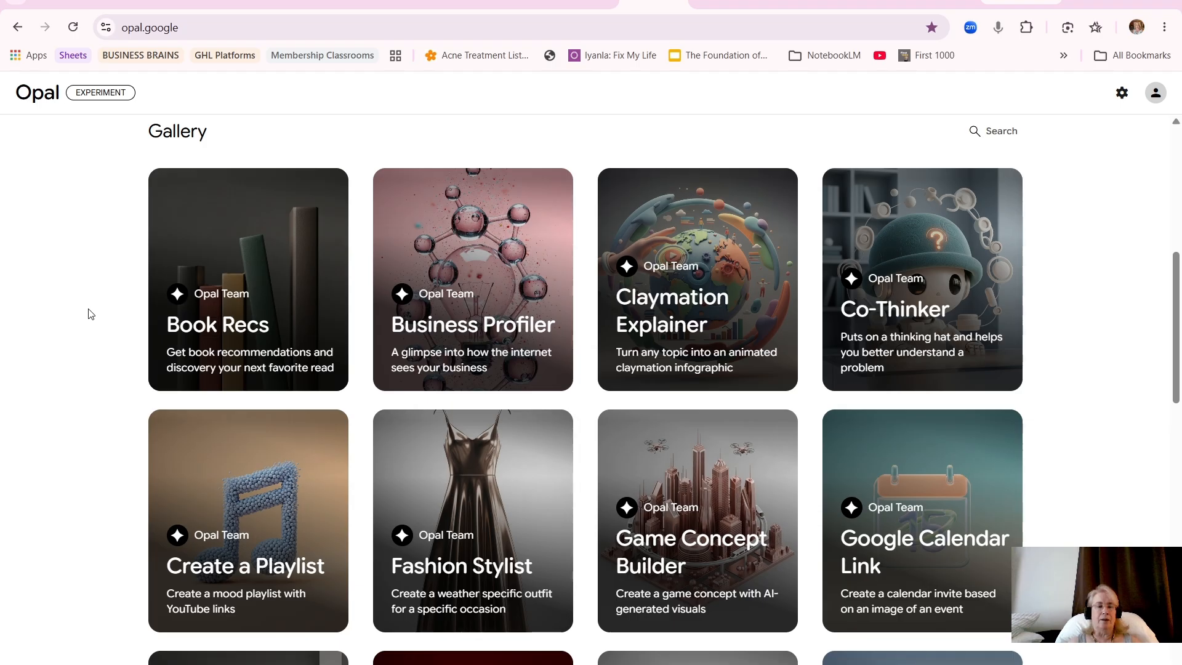
scroll(90, 314, down, 3)
scroll(91, 314, down, 5)
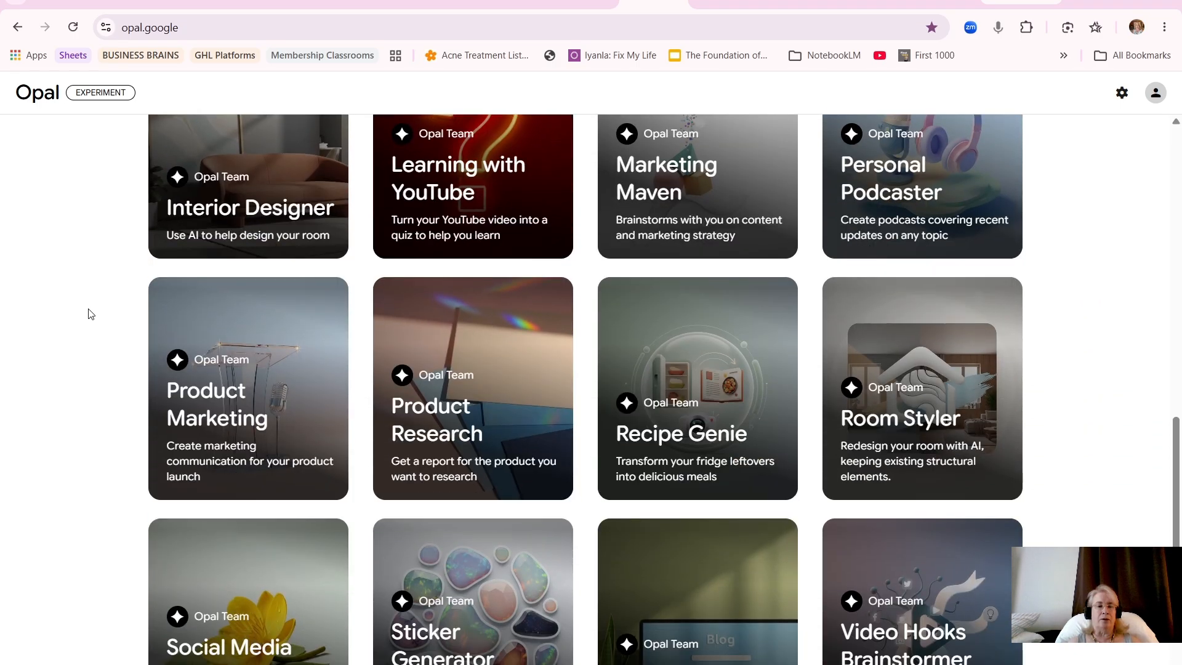
scroll(90, 314, down, 5)
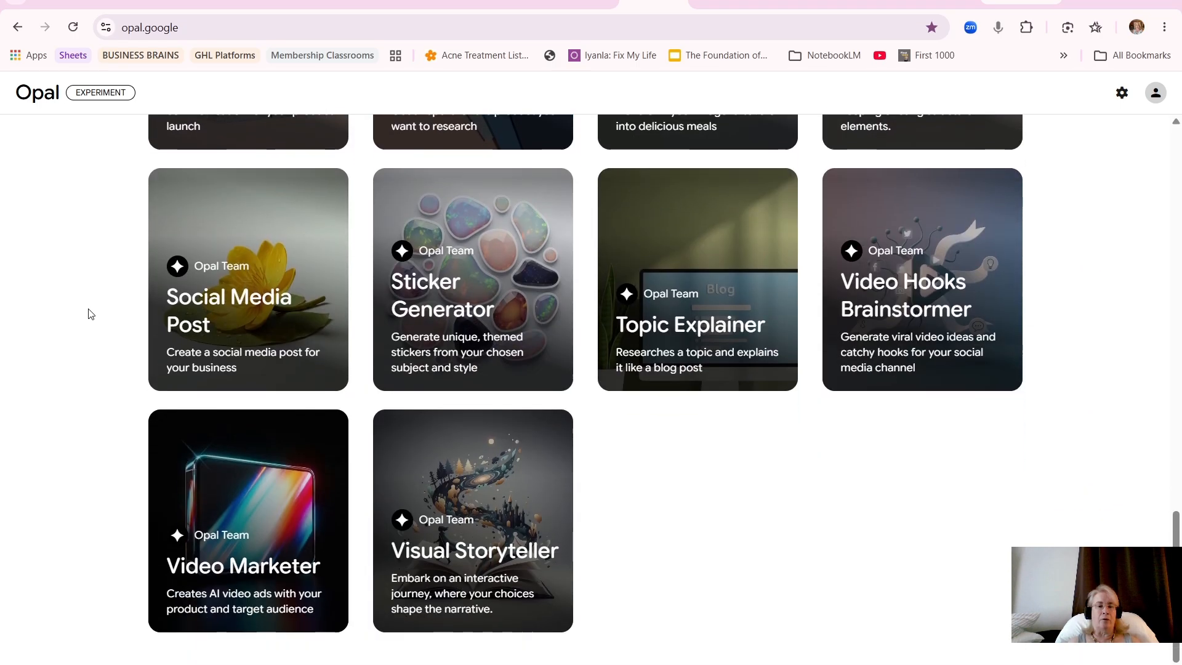
mouse_move(249, 417)
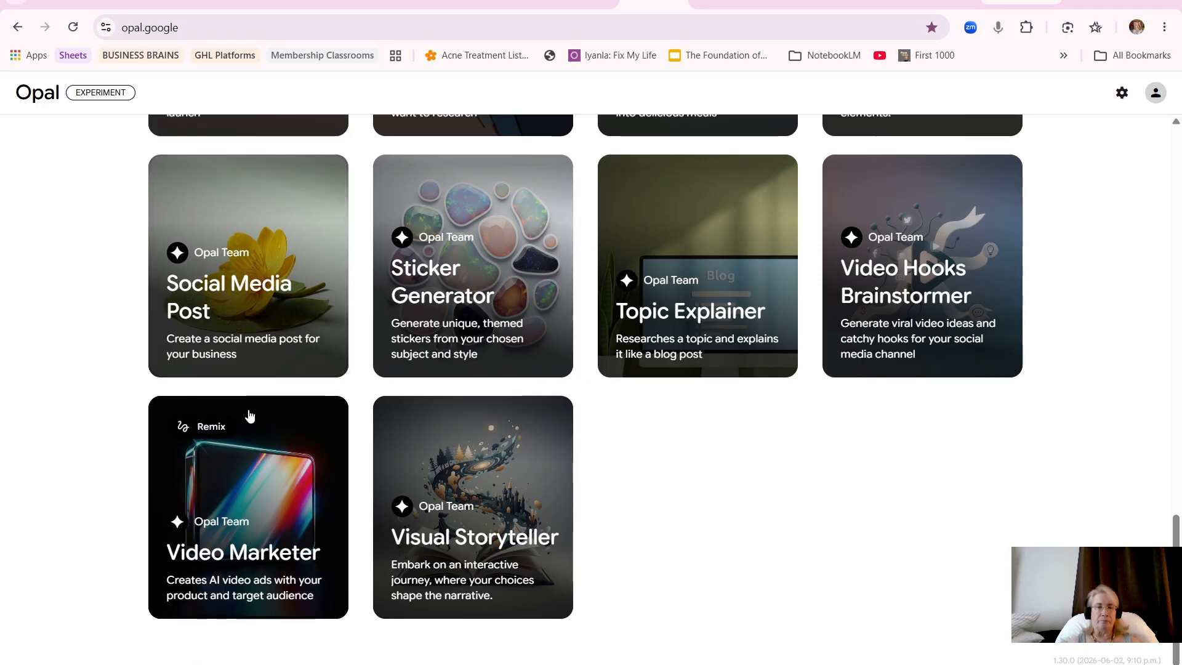
scroll(625, 429, up, 16)
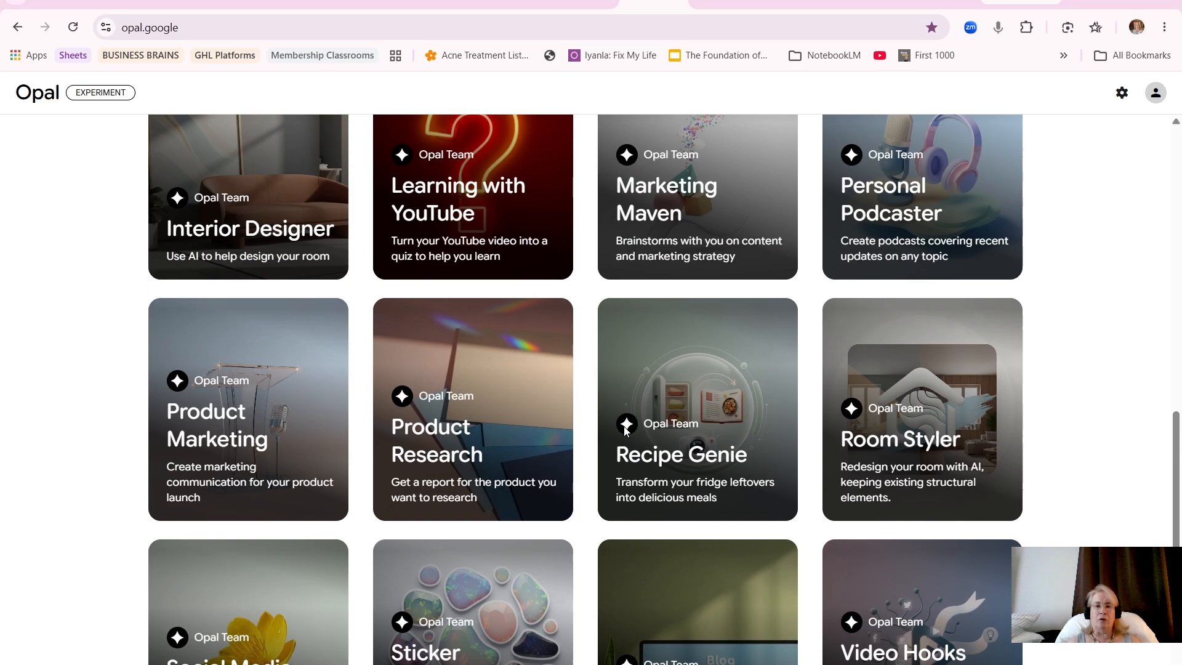
scroll(624, 428, up, 6)
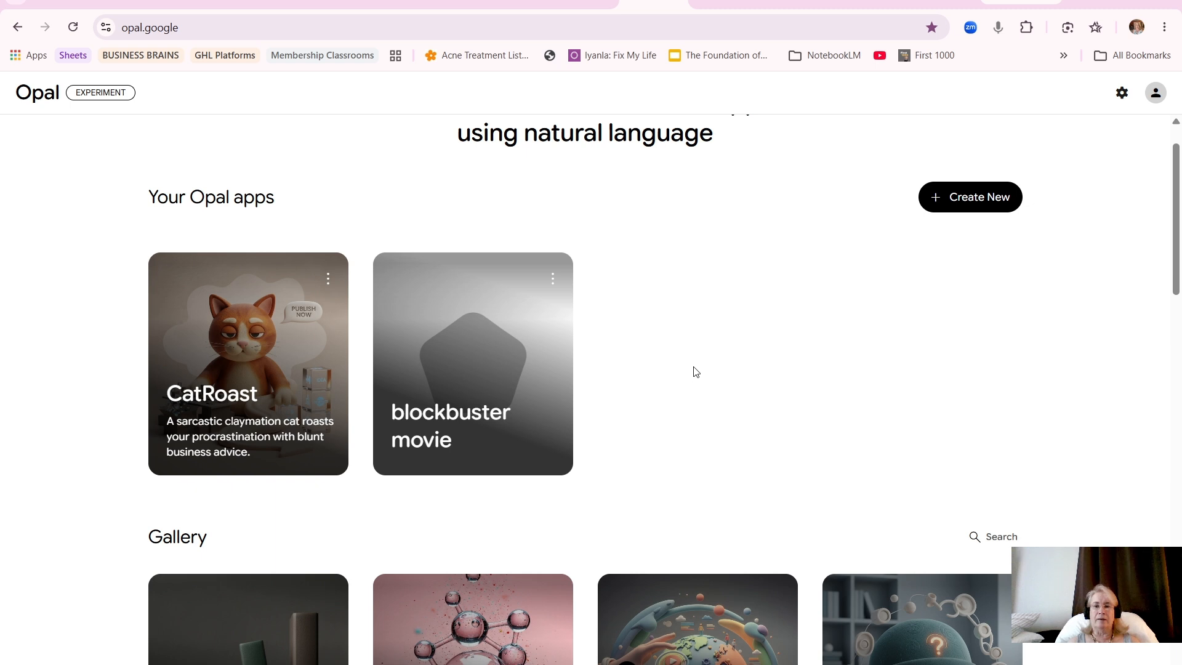
scroll(694, 382, down, 2)
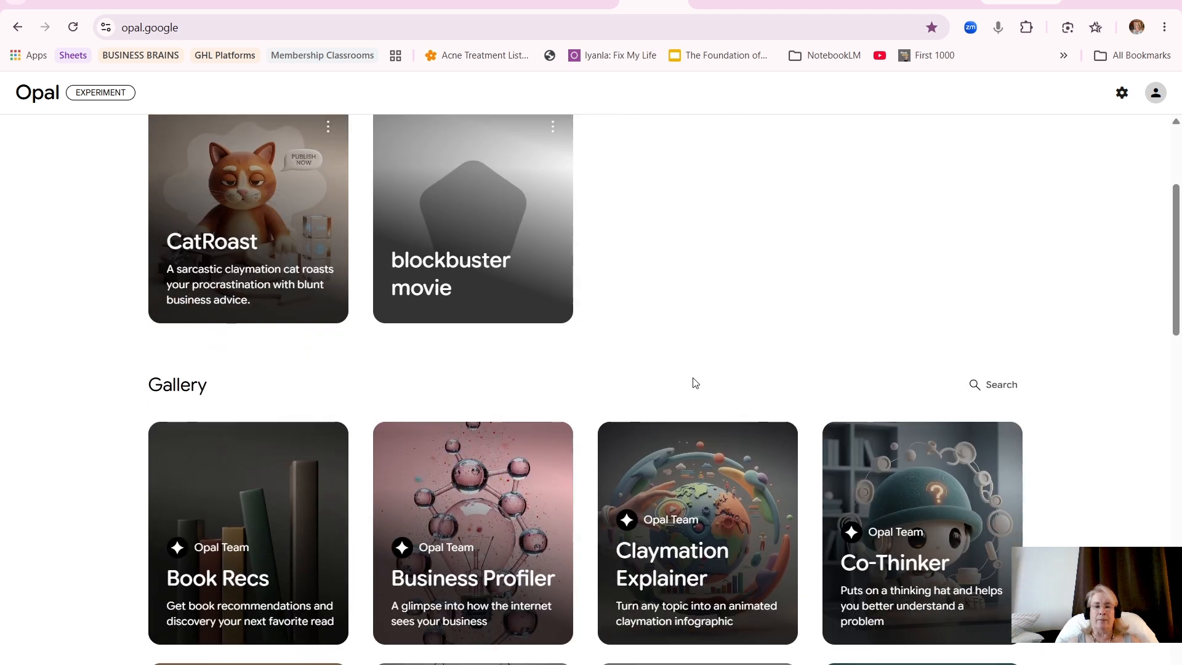
scroll(692, 382, down, 1)
mouse_move(694, 443)
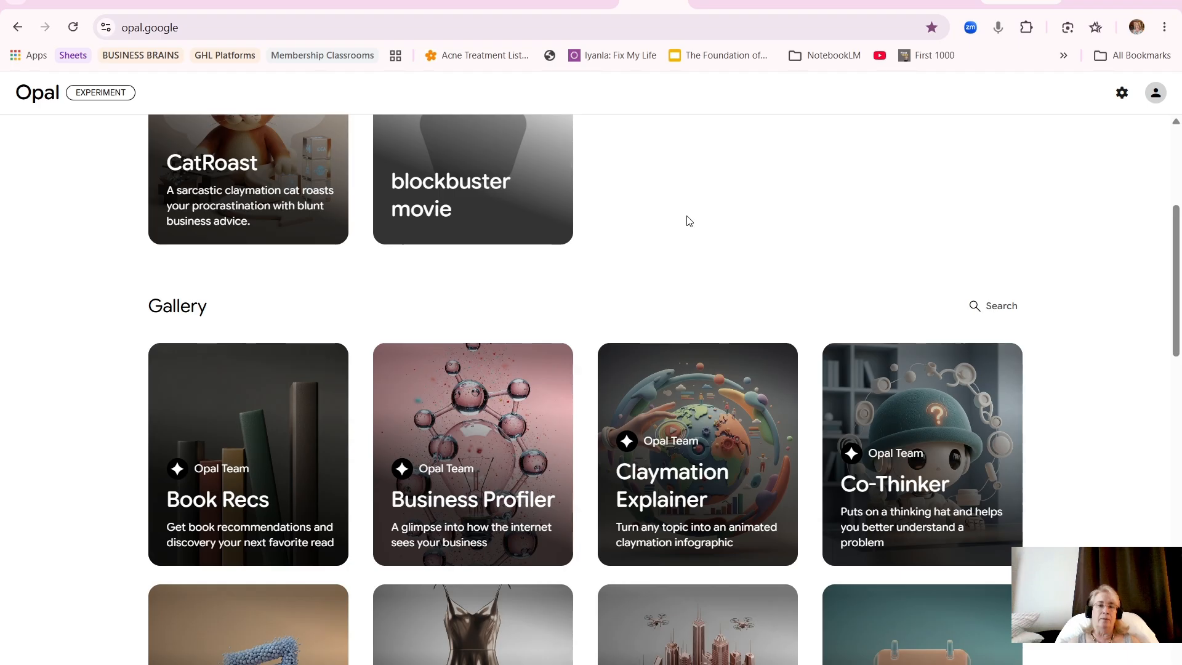
scroll(684, 226, up, 3)
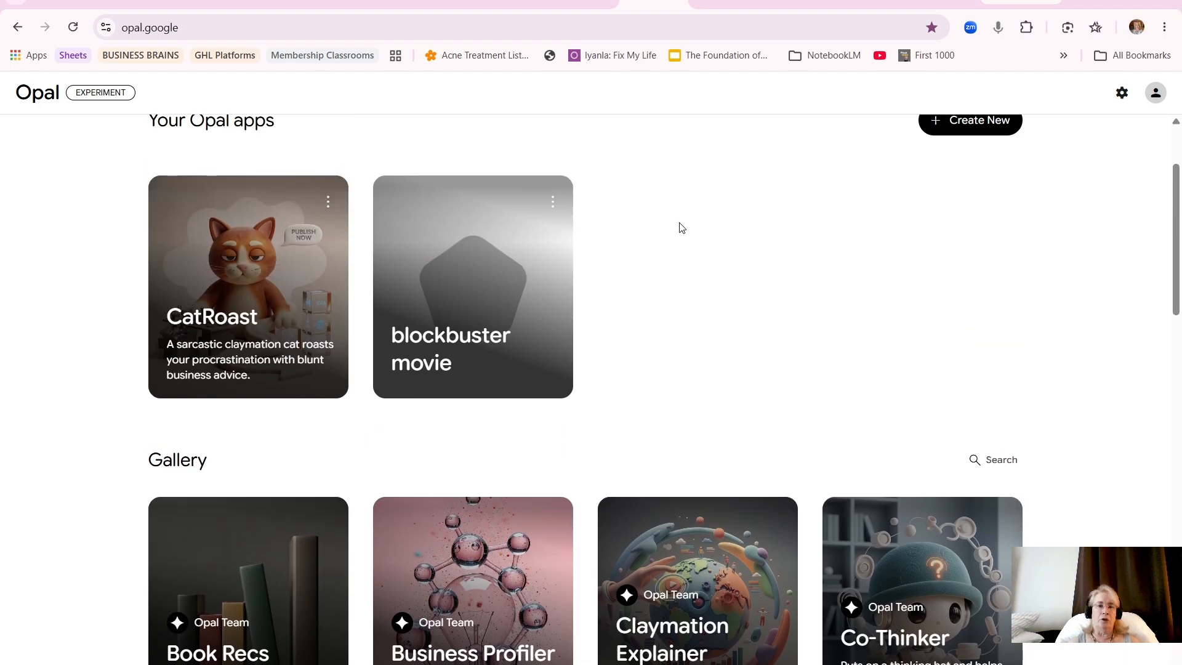
scroll(688, 225, up, 3)
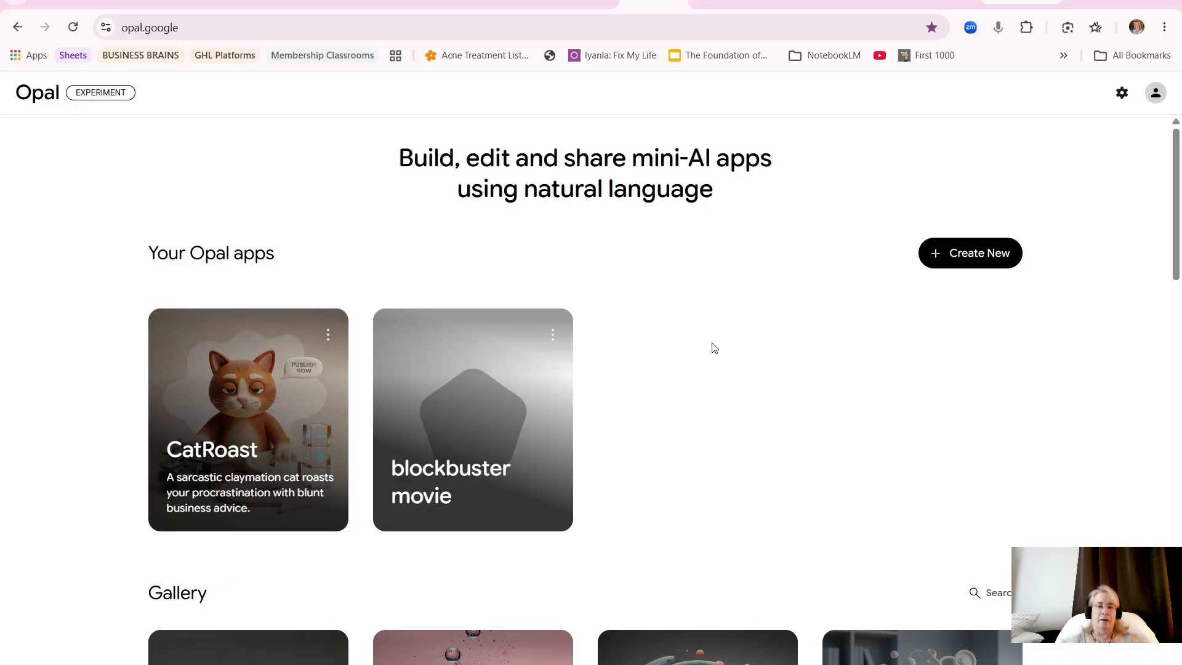
Open the Claymation Explainer from the gallery, view its workflow in the editor, and return to the home page.
scroll(712, 348, down, 5)
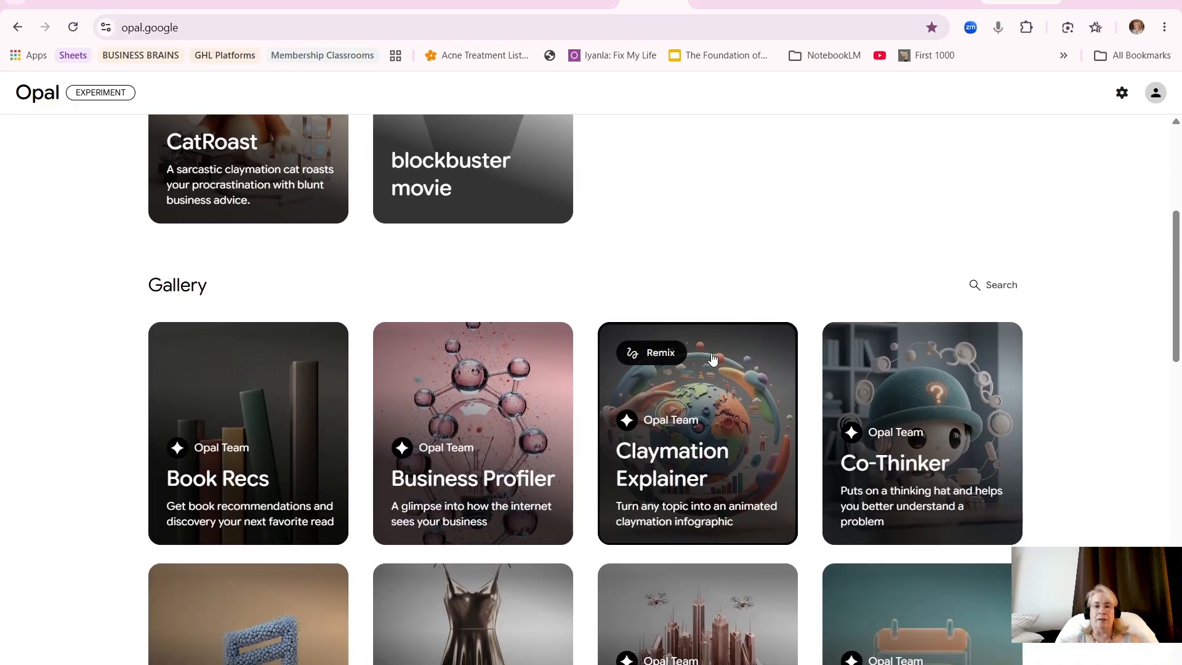
click(690, 401)
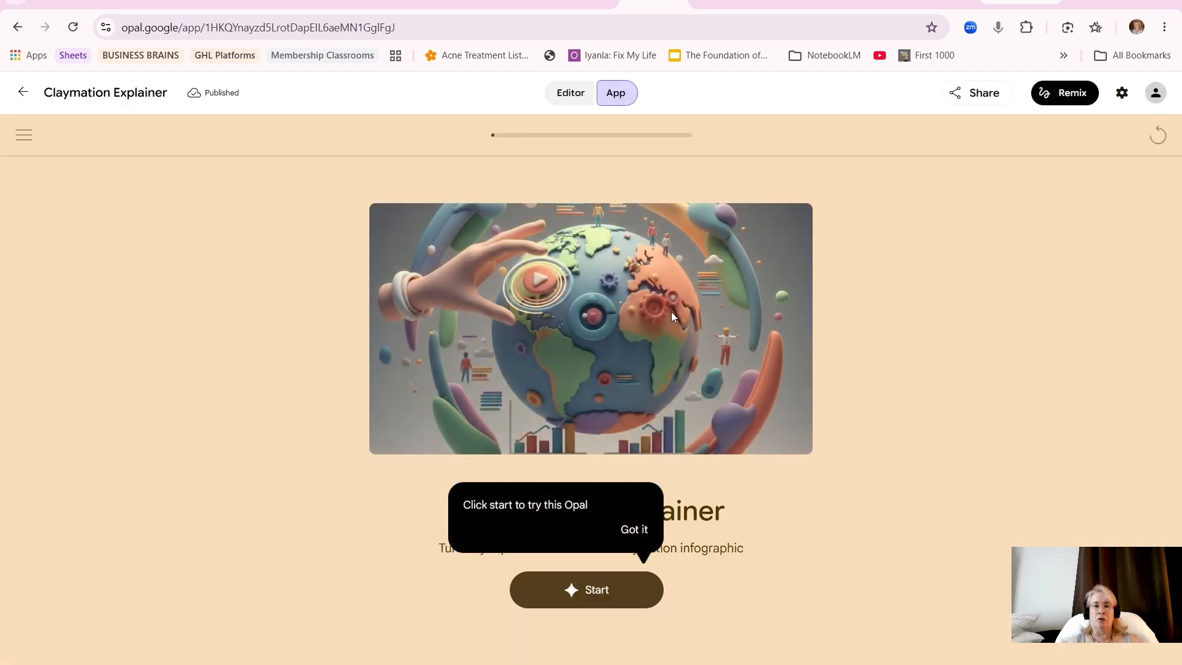
click(565, 97)
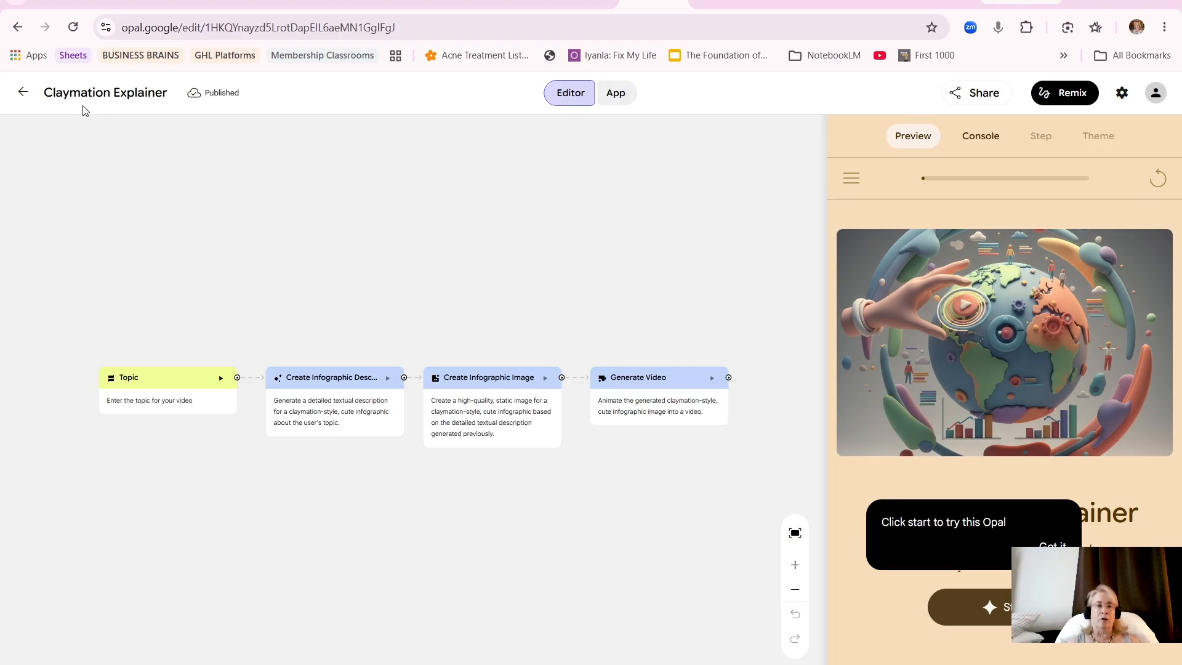
click(20, 94)
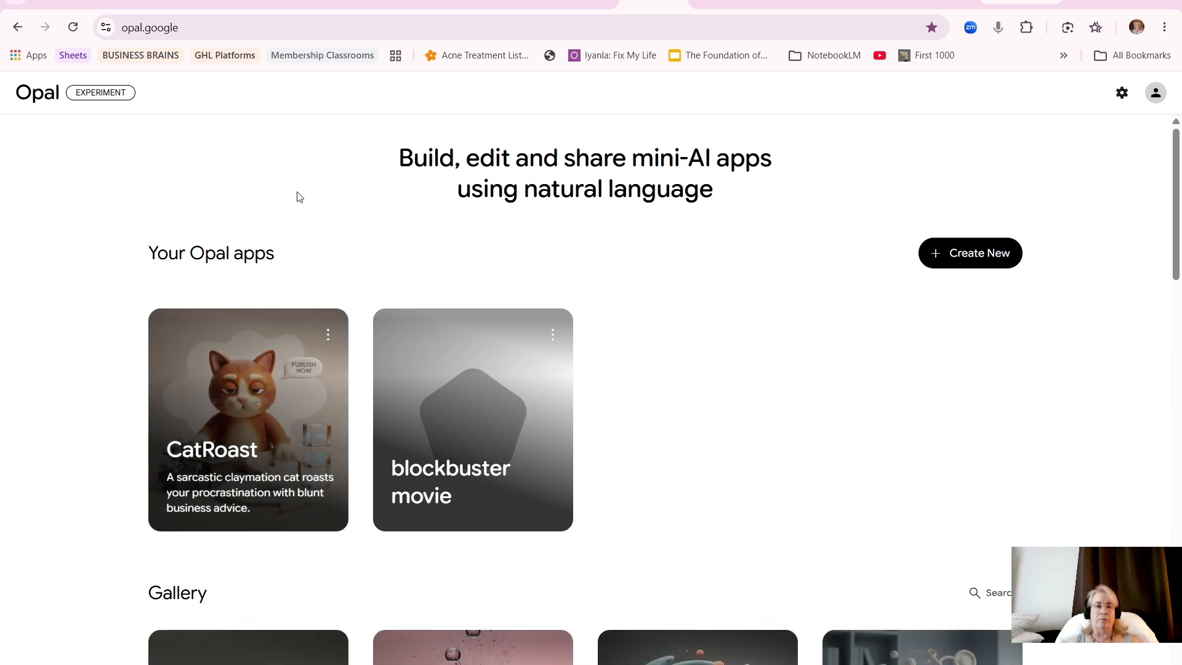
Remix the Claymation Explainer directly from its gallery card and return to the home page.
scroll(659, 364, down, 3)
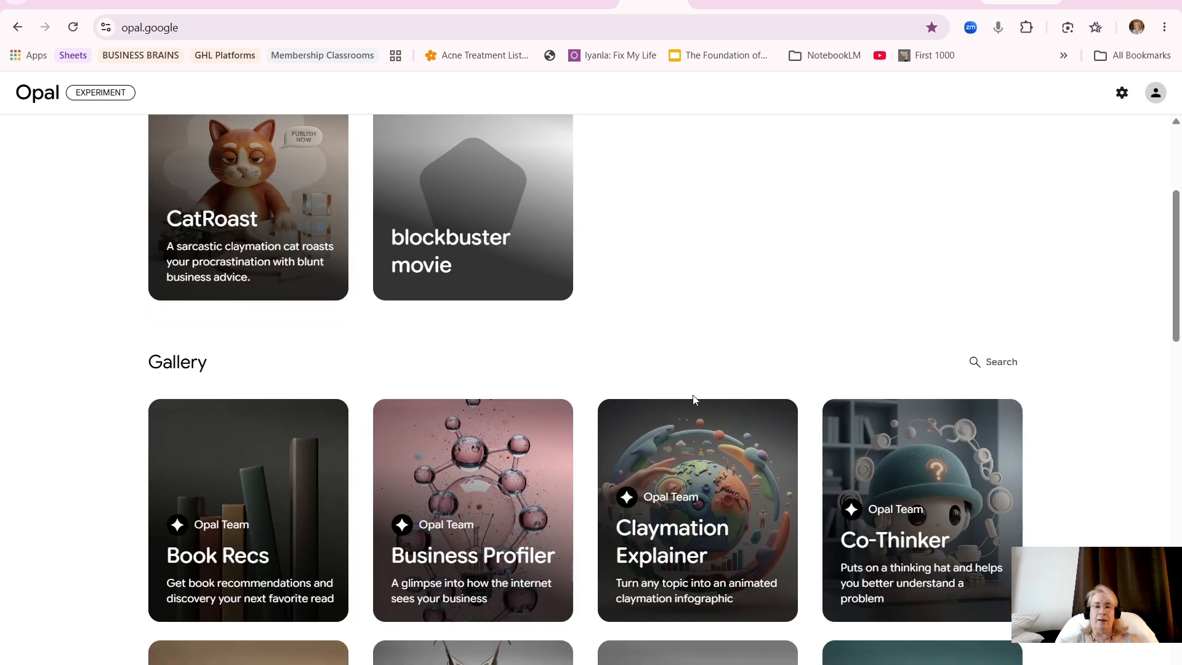
mouse_move(688, 498)
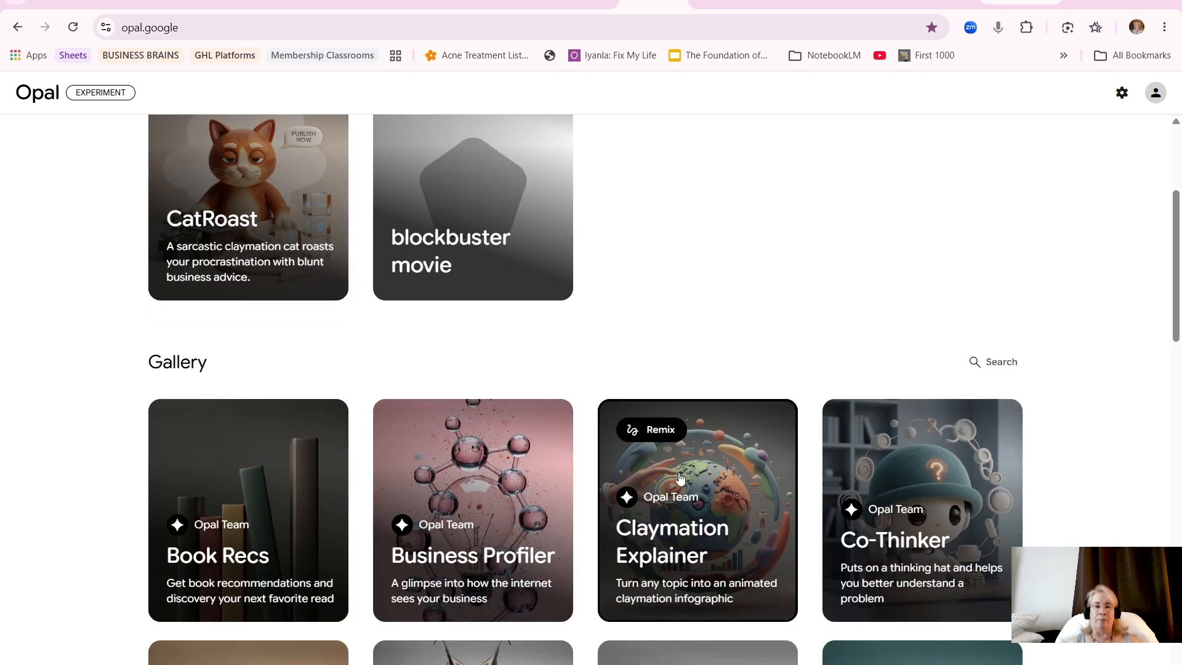
click(664, 431)
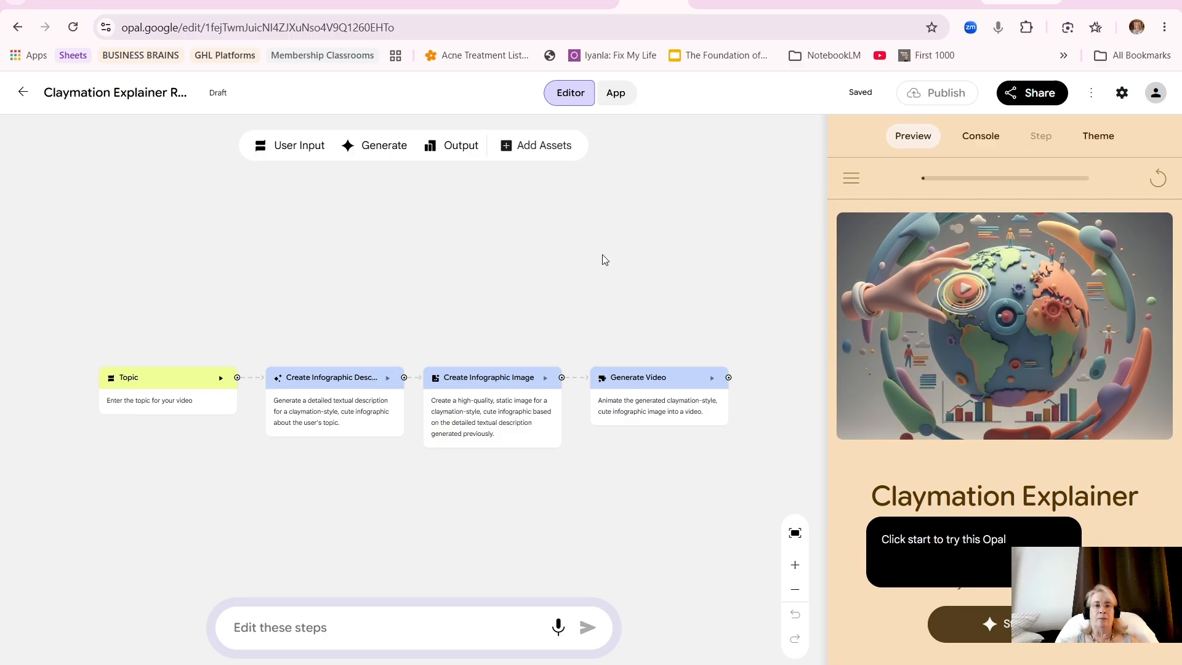
click(20, 94)
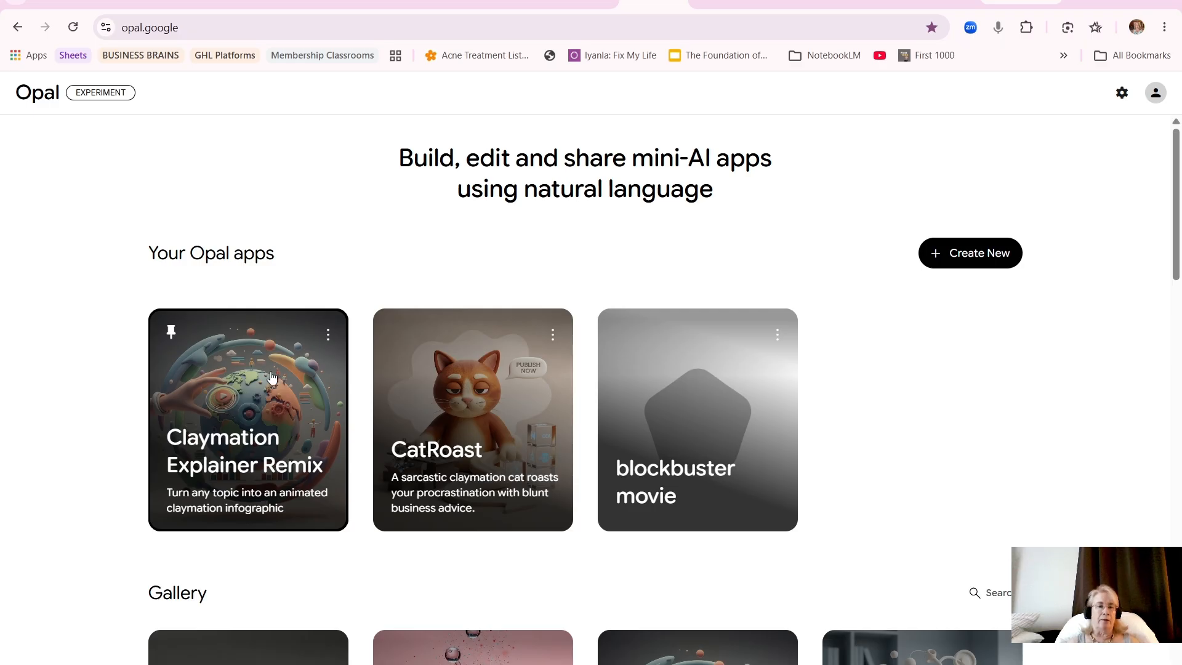
Delete the Claymation Explainer Remix from the personal Opal apps.
click(330, 335)
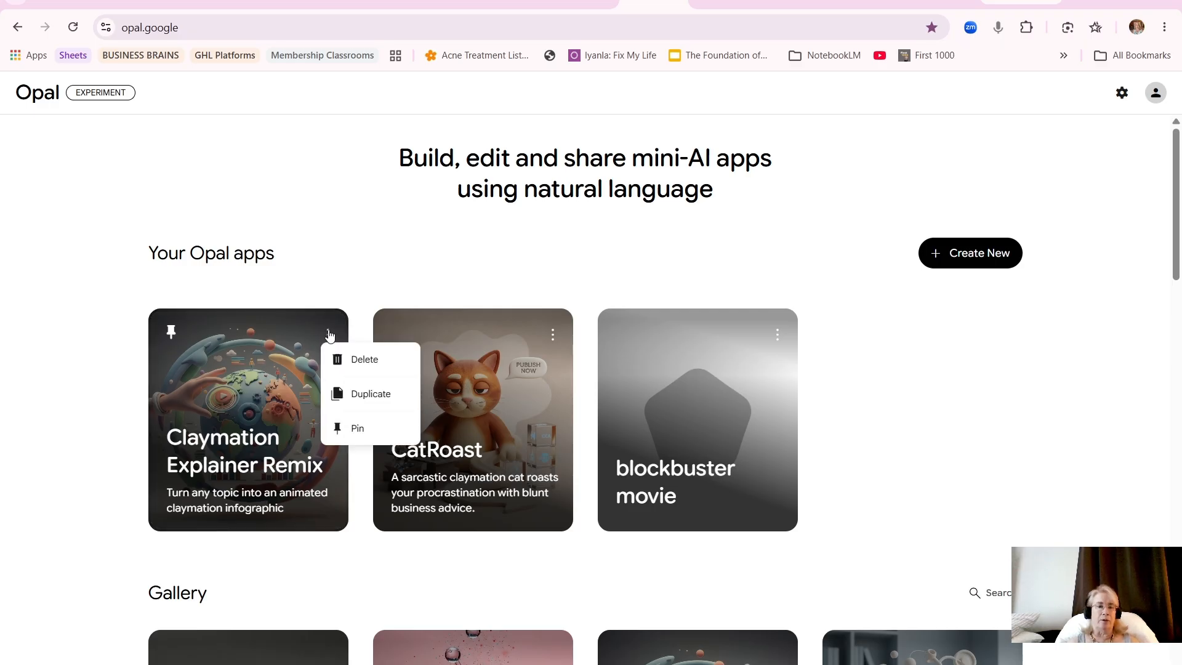
click(358, 361)
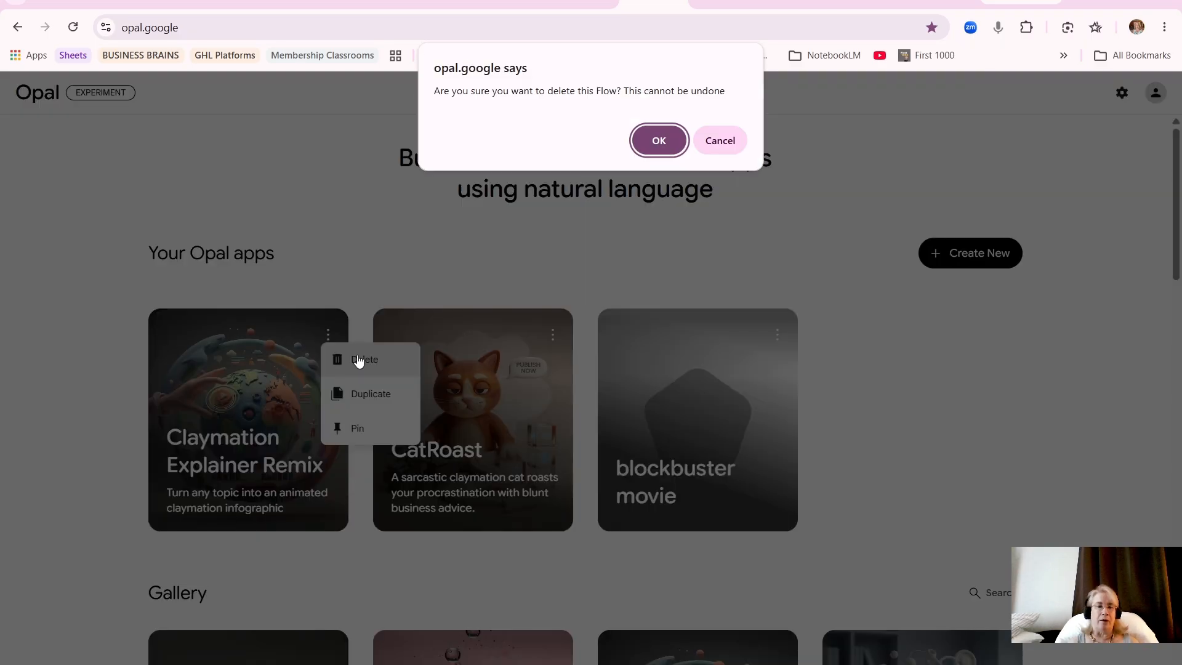
click(659, 140)
Open the Claymation Explainer from the gallery and compare its app view with its editor workflow.
scroll(652, 345, down, 4)
scroll(662, 380, down, 1)
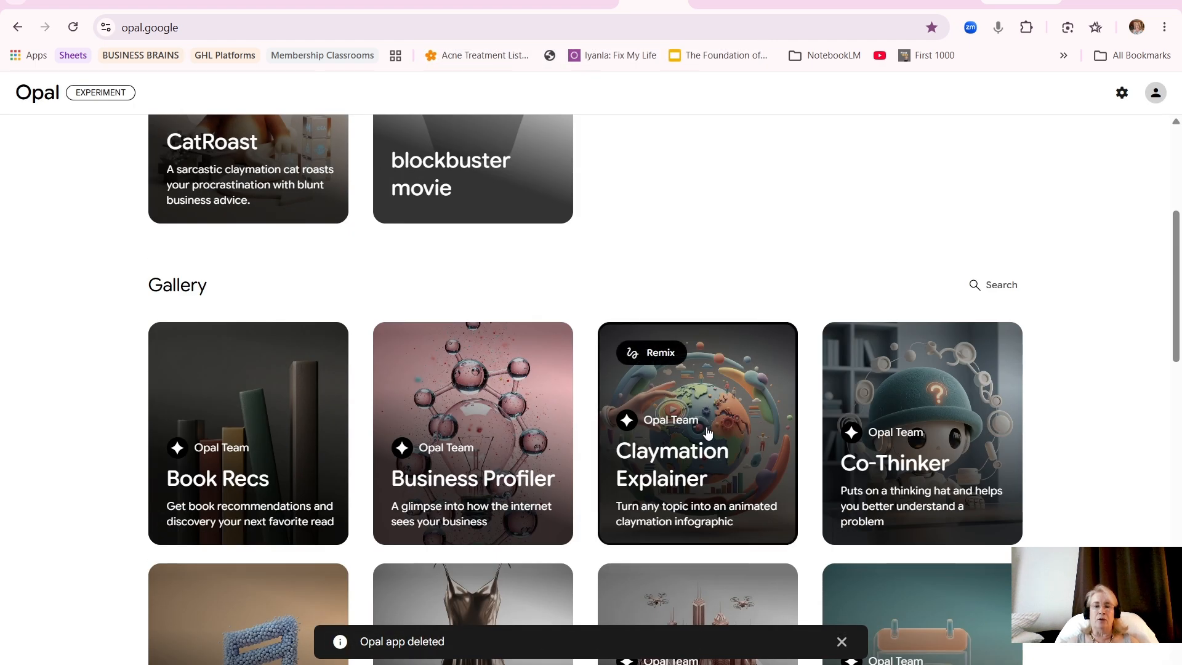
click(706, 431)
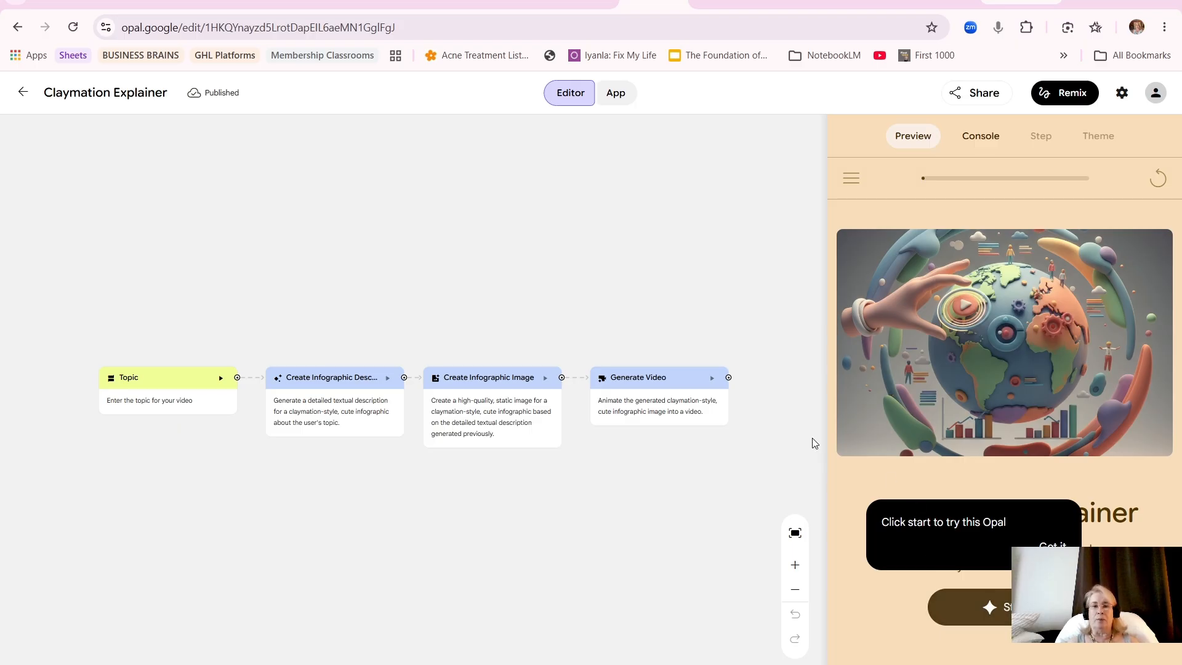
click(616, 97)
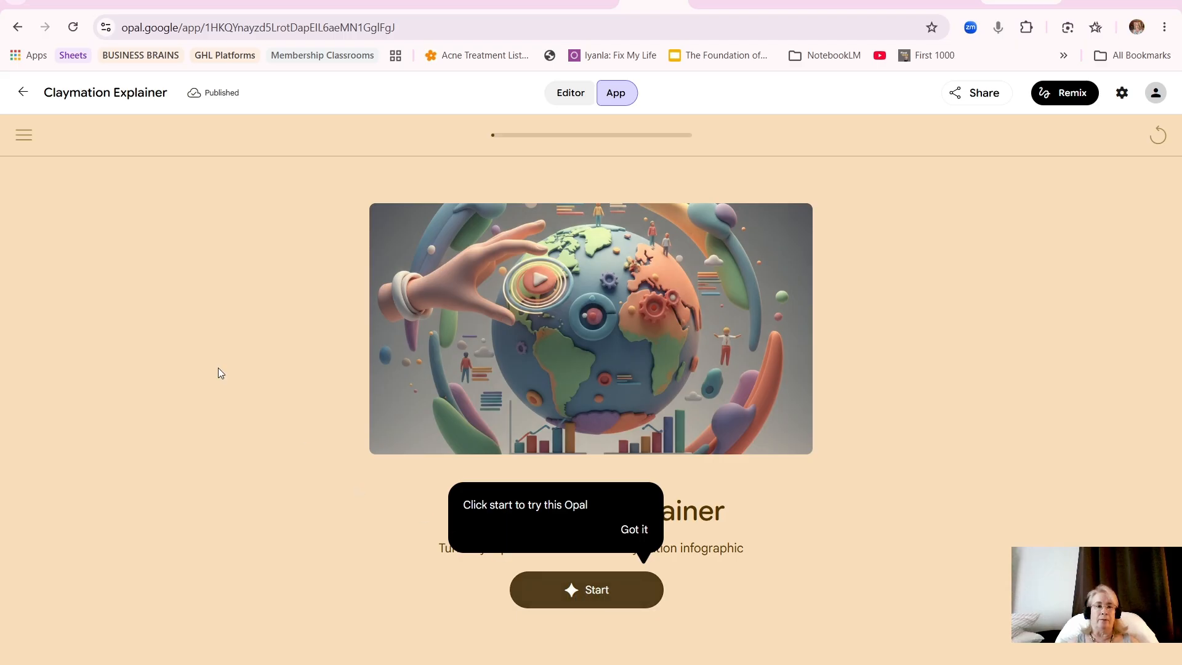
click(561, 93)
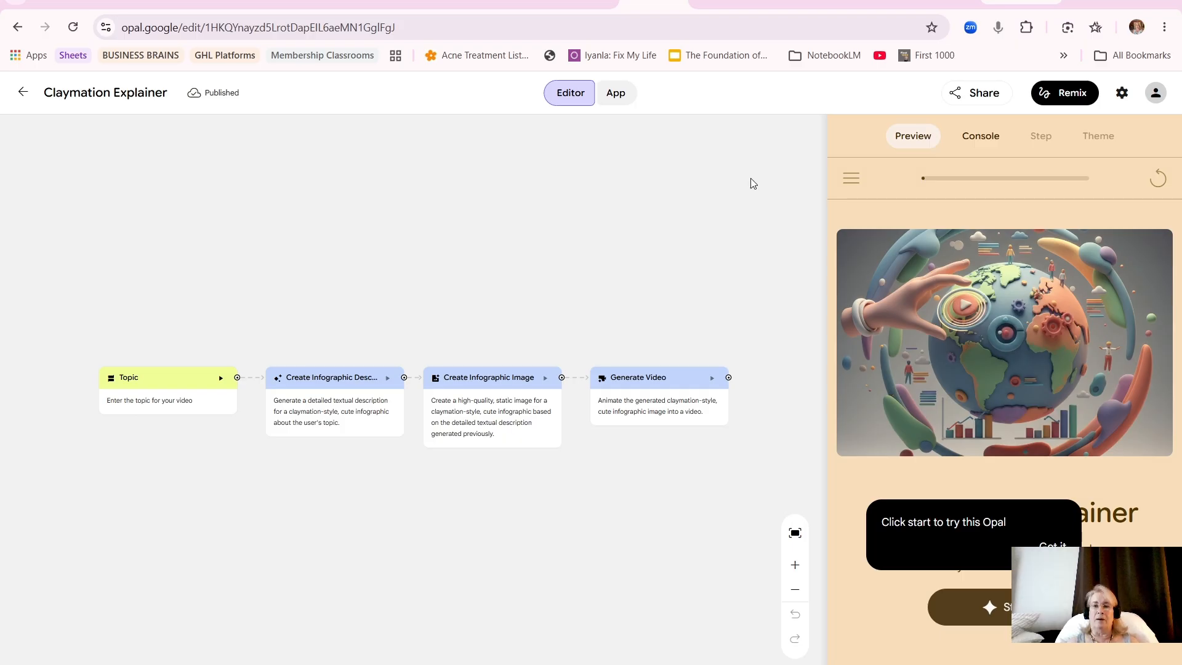
Check the Claymation Explainer's console, return to its preview, and remix it into an editable copy.
click(985, 136)
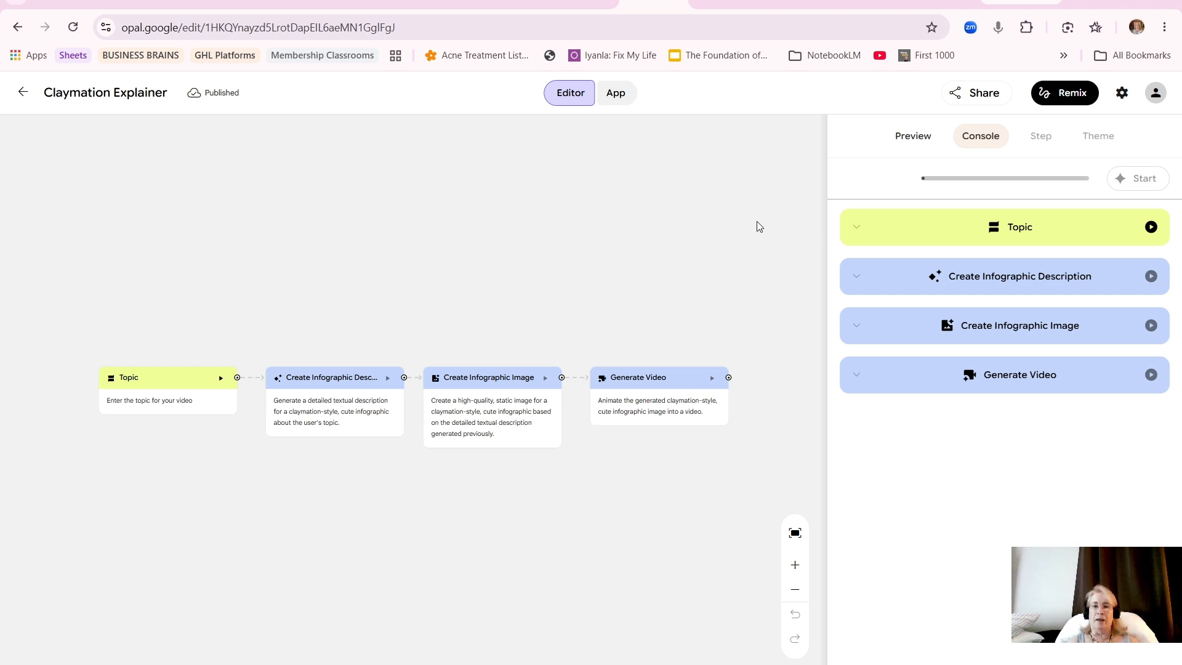
click(898, 140)
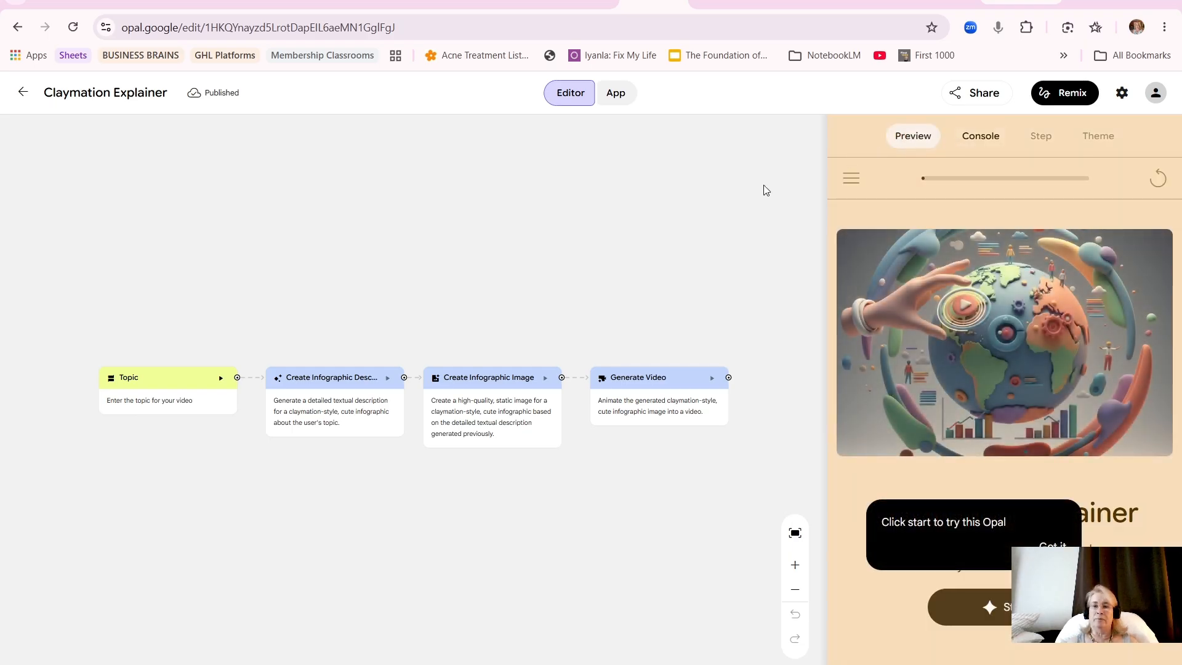
click(1065, 97)
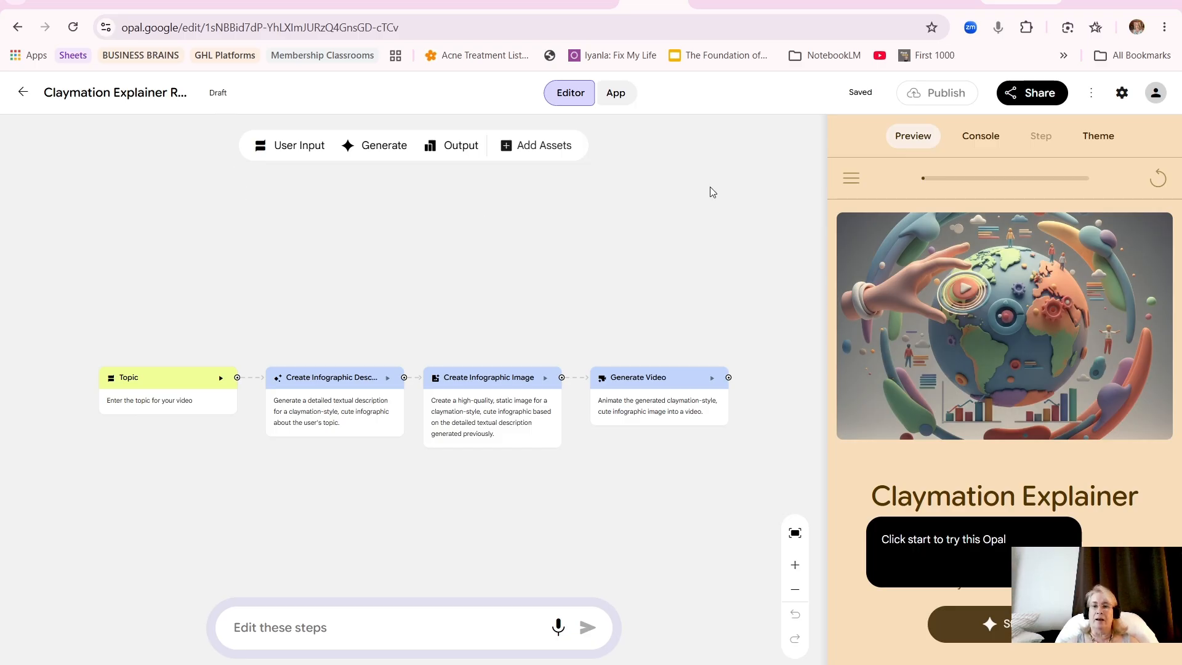
click(1097, 139)
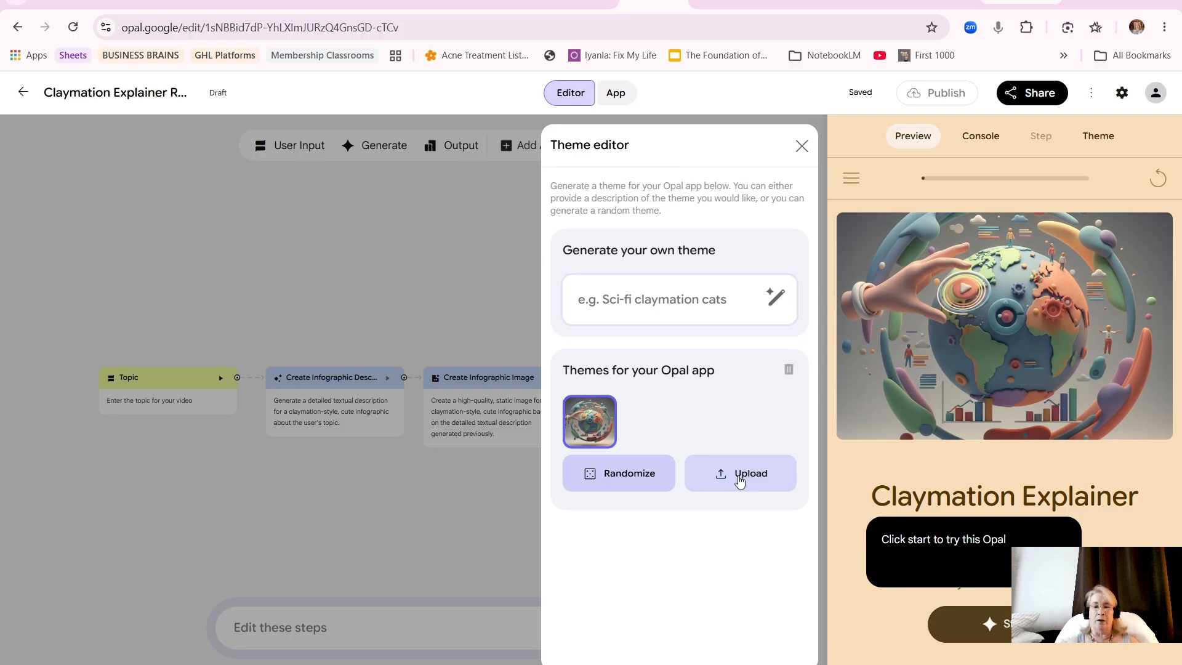
click(608, 299)
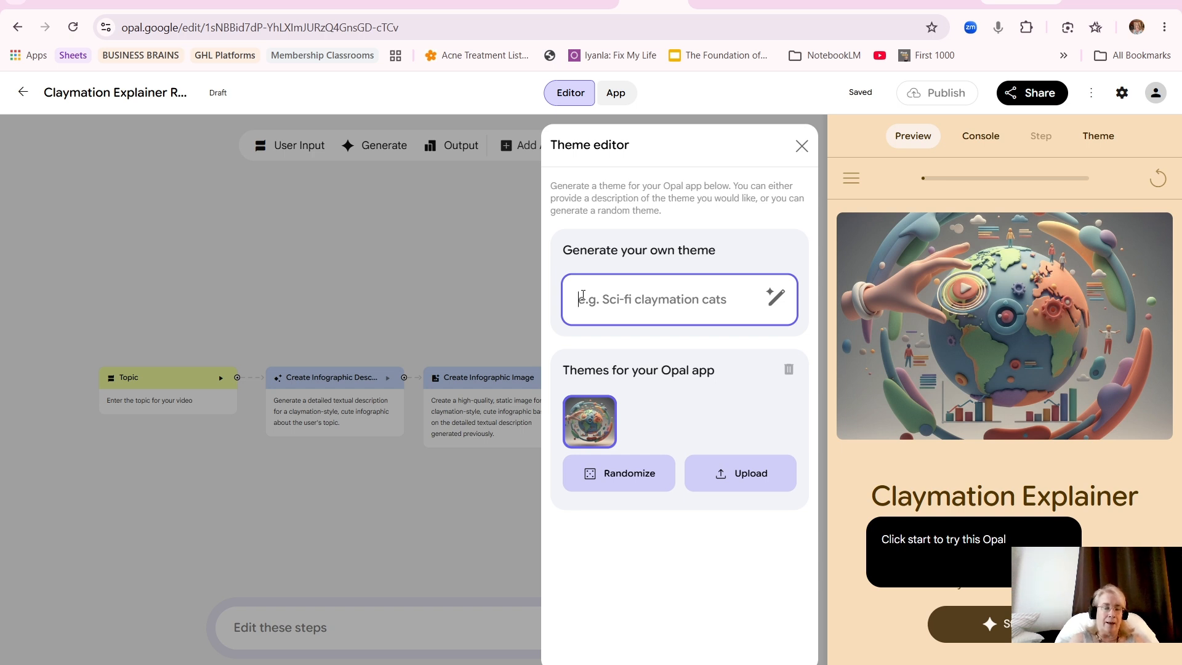
key(super+s)
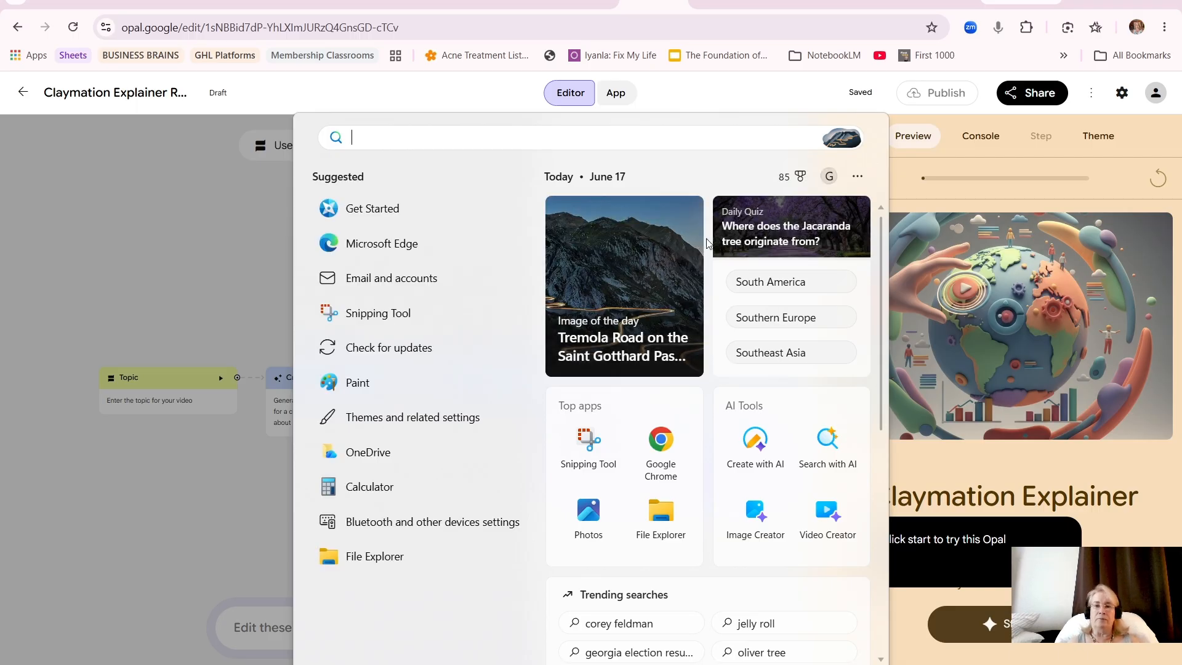
click(903, 174)
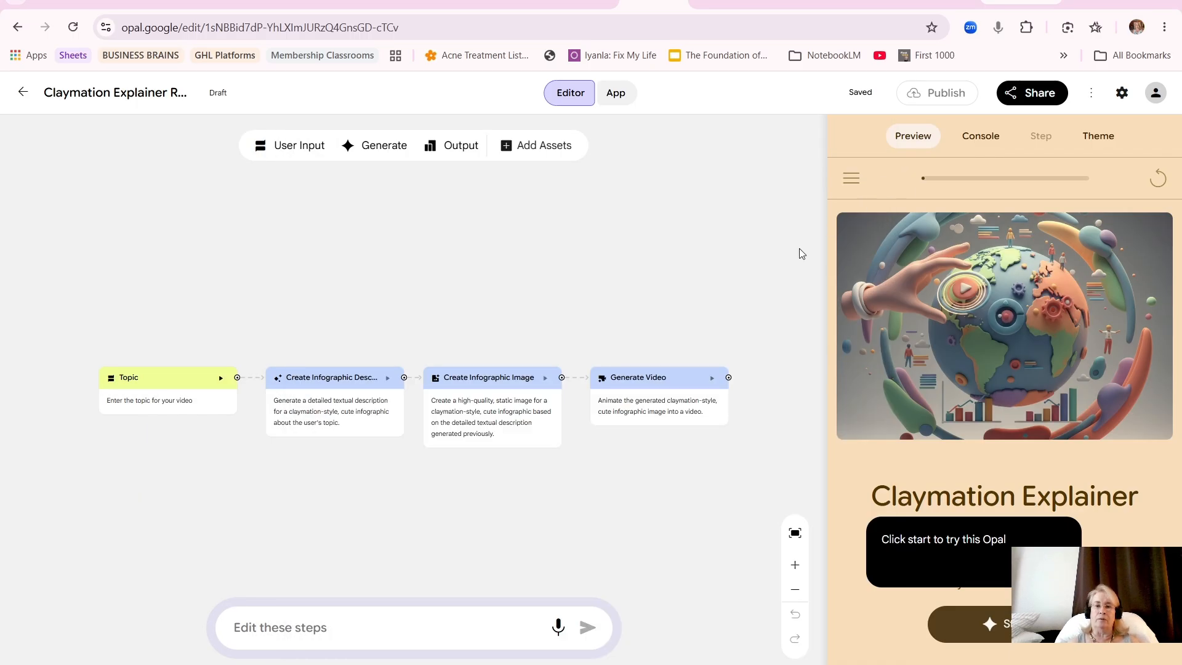
Generate a claymation theme of a heroic orange tabby cat on a mountain of ideas, wearing an explorer's backpack and tiny goggles, with negative space at the top.
click(1101, 139)
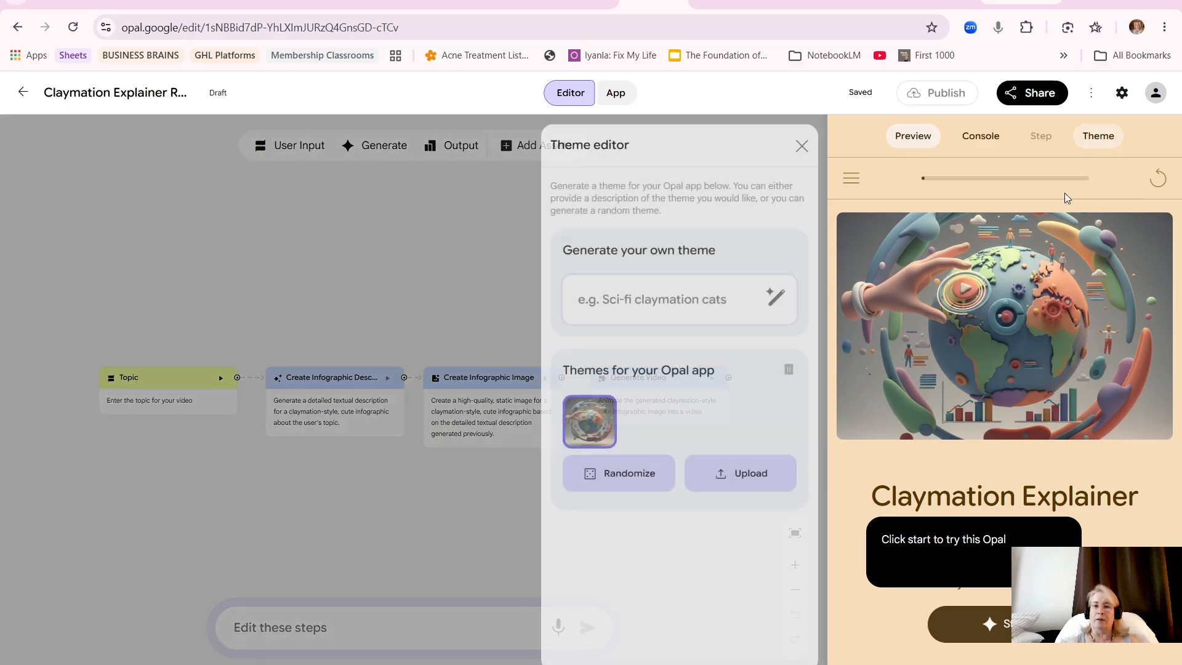
click(720, 305)
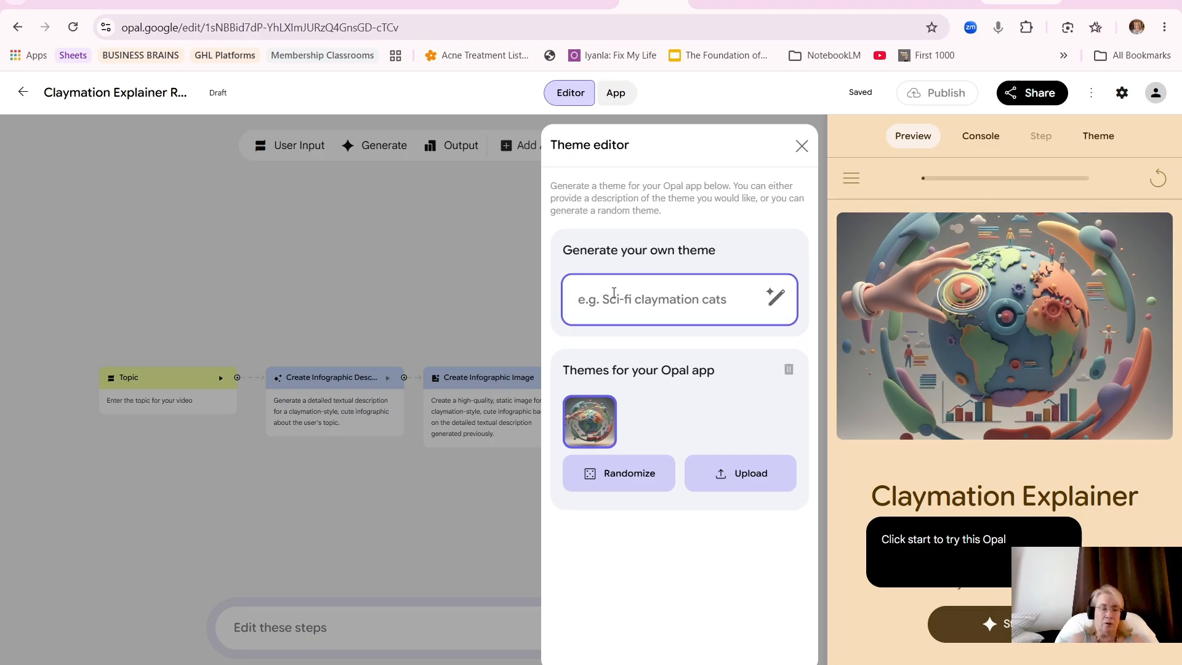
text(A heroic orange tabby cat standing on a mountain of ideas, wearing an explorer's backpack and tiny goggles. Floating AI Gems, magical Opals, colorful sparks, creative explosions, whimsical claymation world, handcrafted stop-motion style. Bright orange and turquoise palette, cinematic adventure poster feel, playful innovation, imagination unleashed, joyful creativity, highly detailed clay sculpture aesthetic. With negative space at the top)
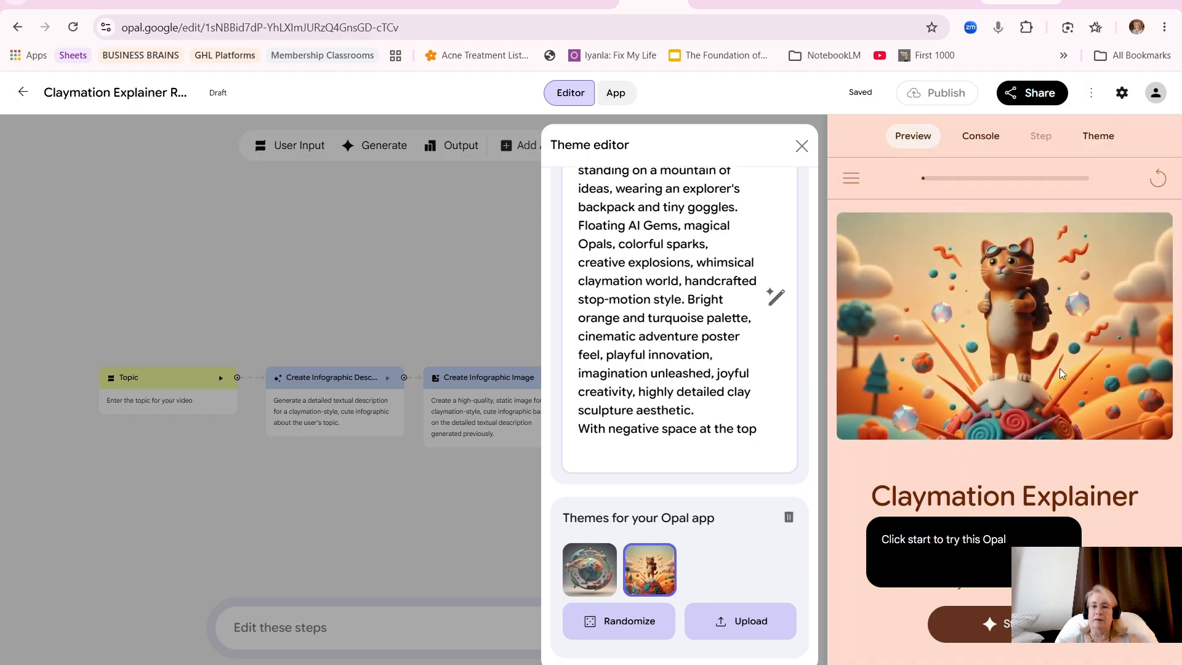
Check the additional actions available for the Claymation Explainer Remix and close the theme editor.
click(1092, 98)
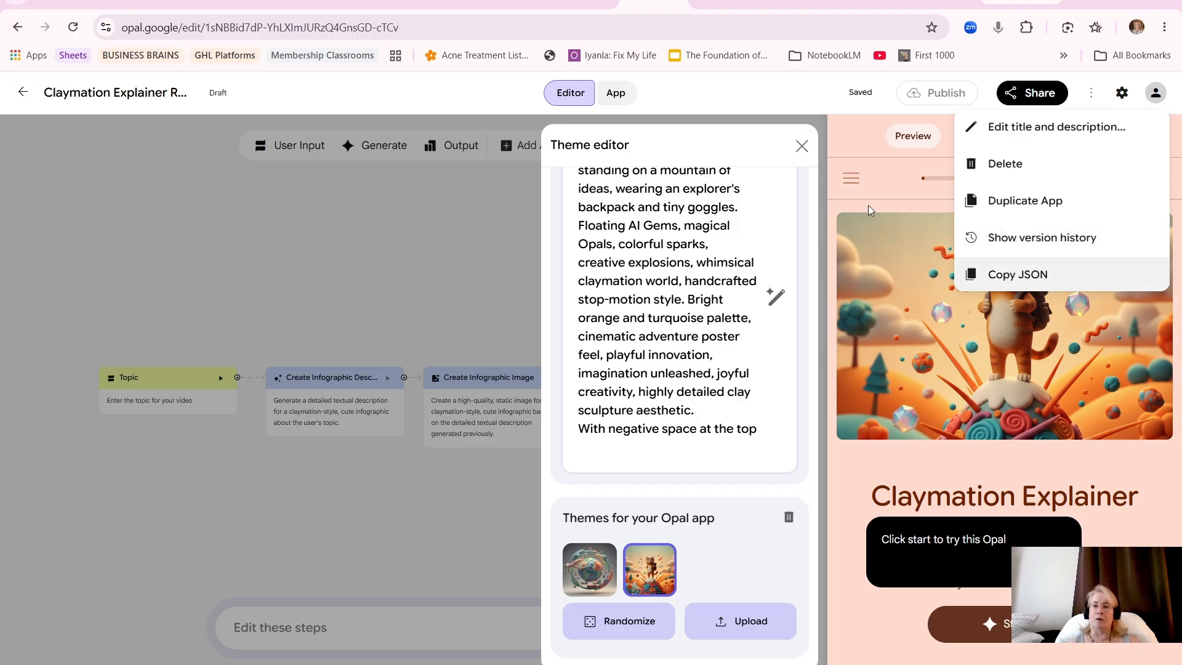
click(1090, 97)
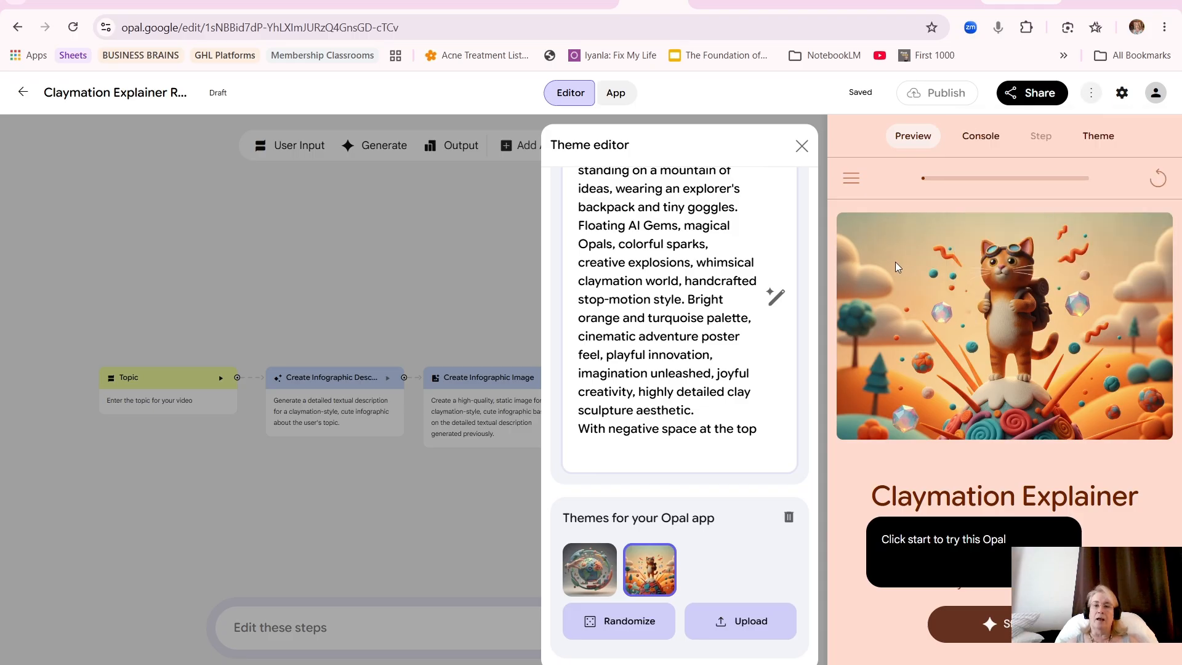
click(802, 146)
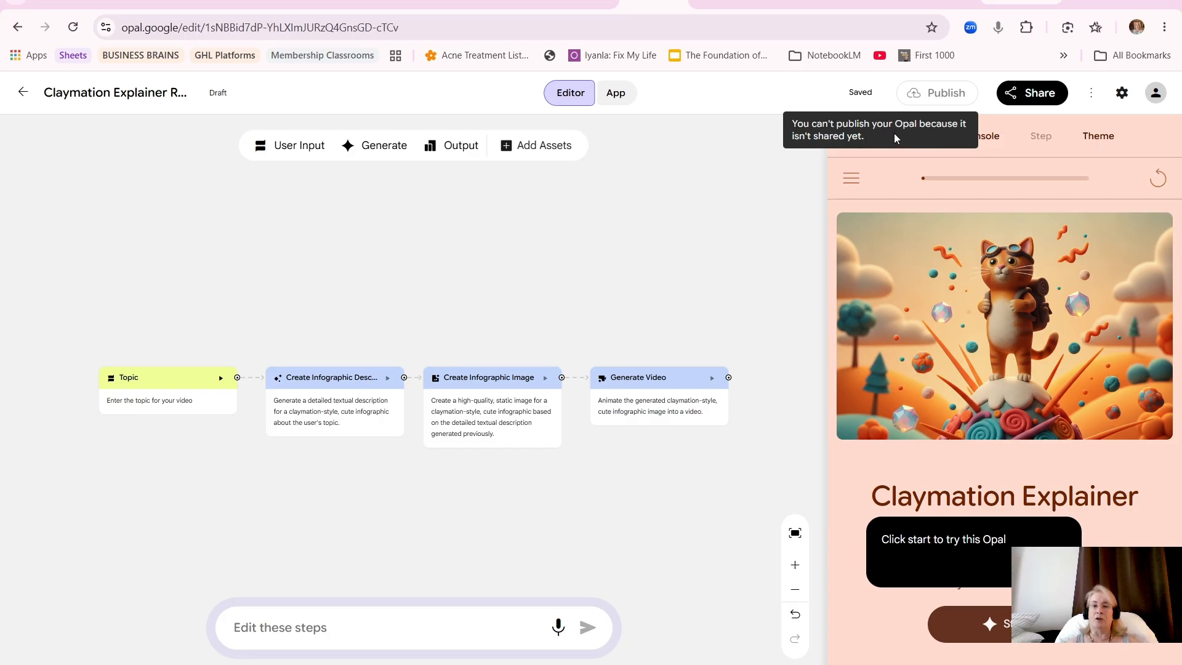
Share the Claymation Explainer Remix with anyone with the link as Viewer, and turn off access to the editor view and remix.
click(1035, 94)
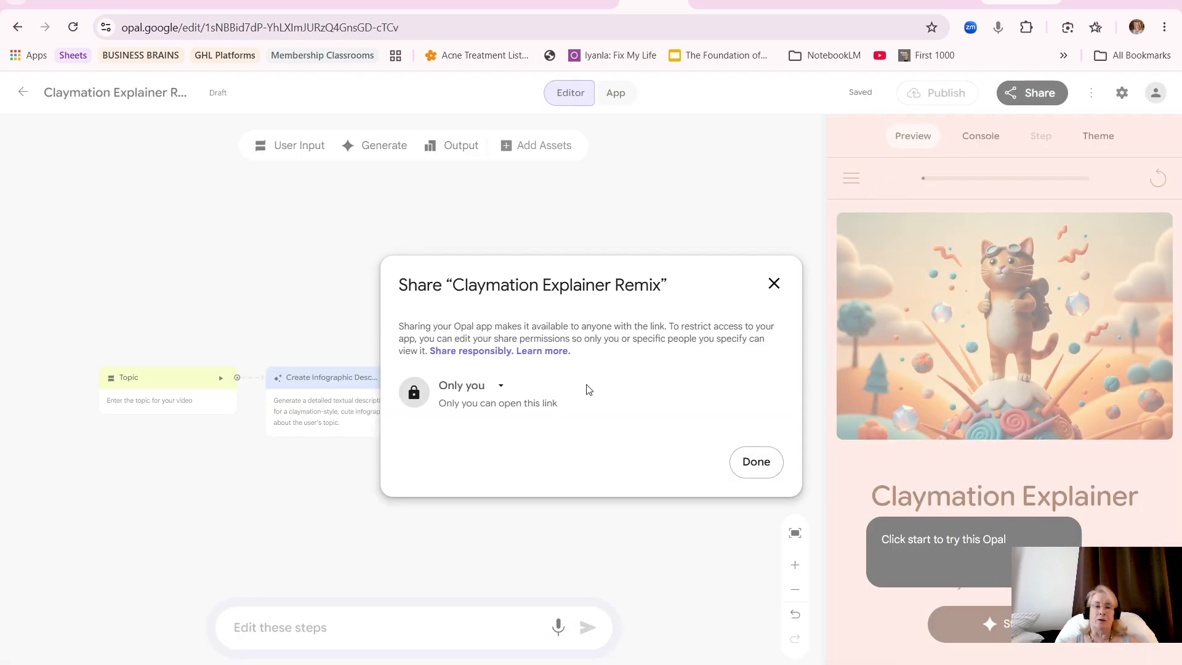
click(500, 387)
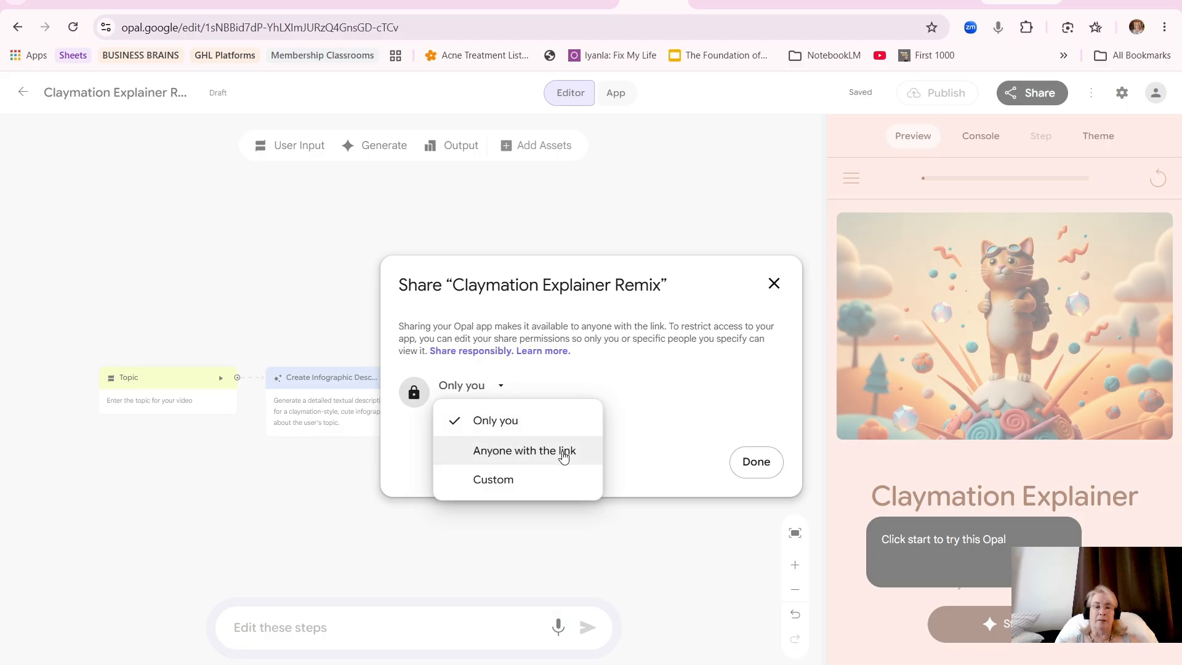
click(506, 485)
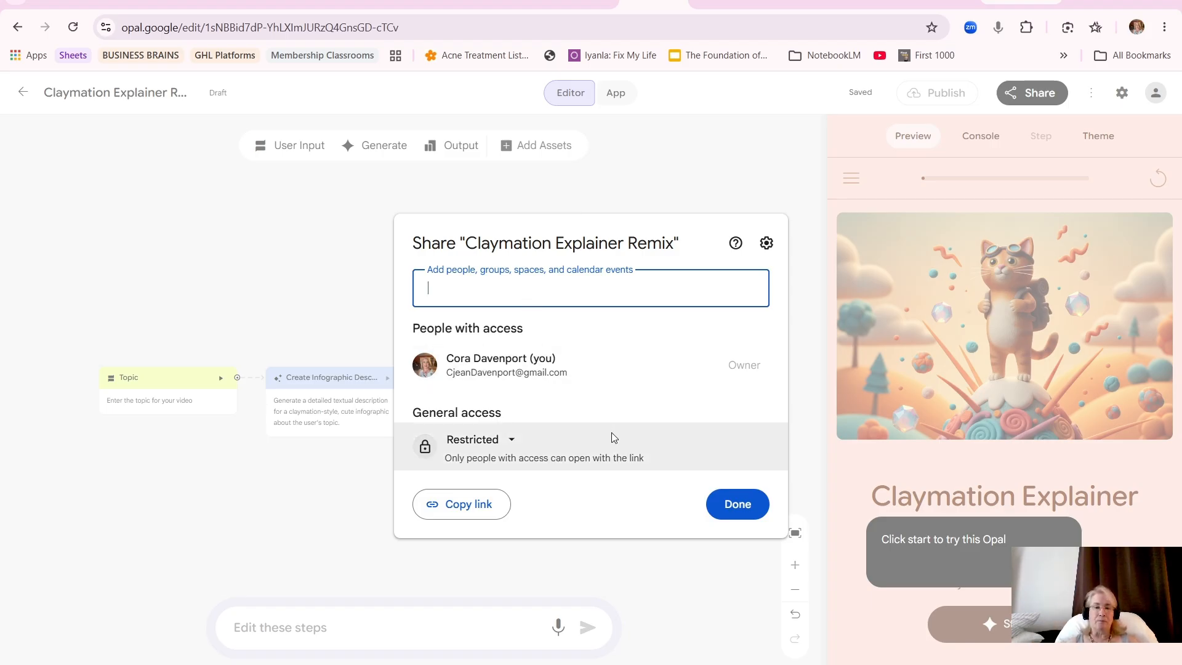
click(513, 441)
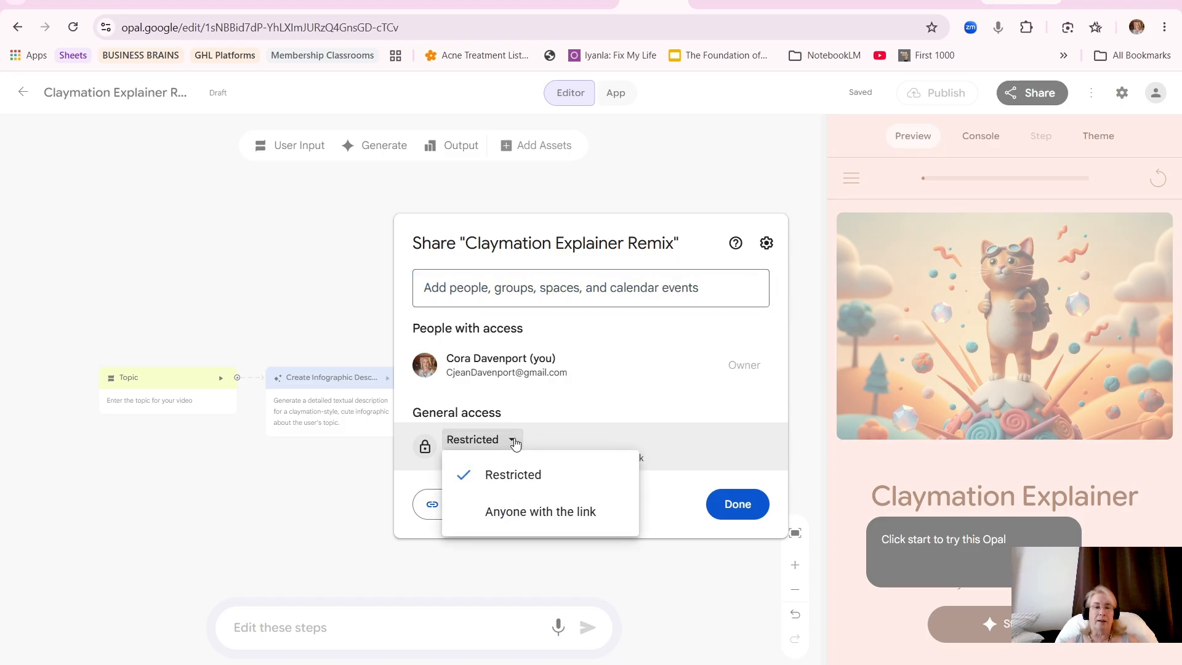
click(537, 513)
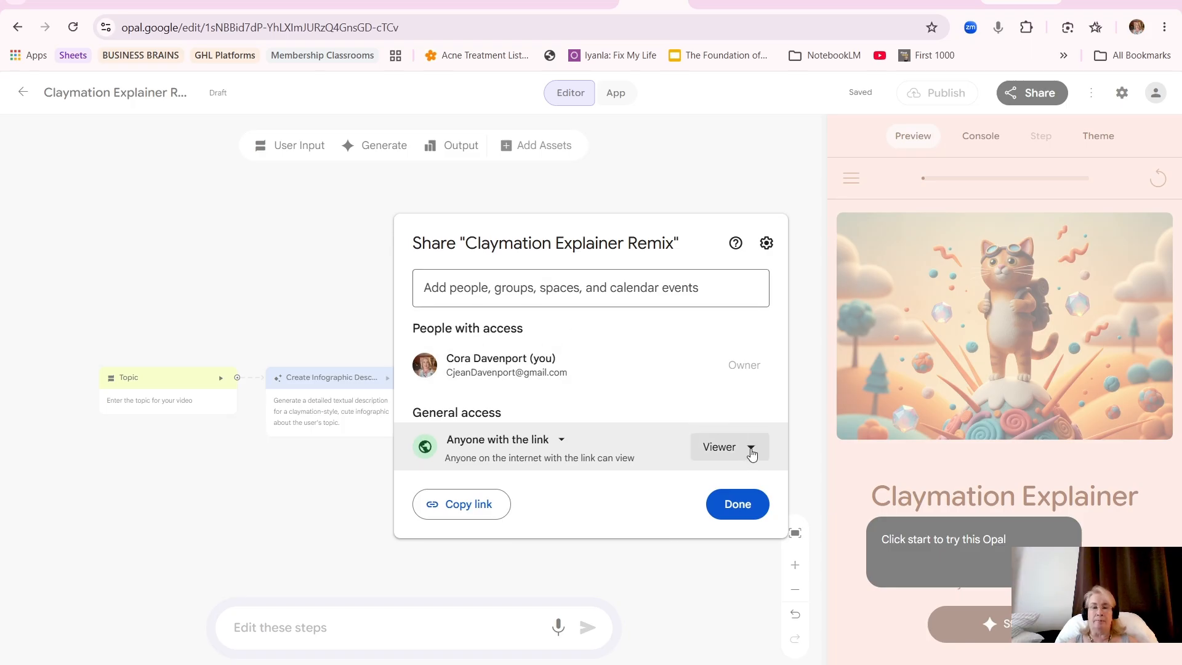
click(751, 454)
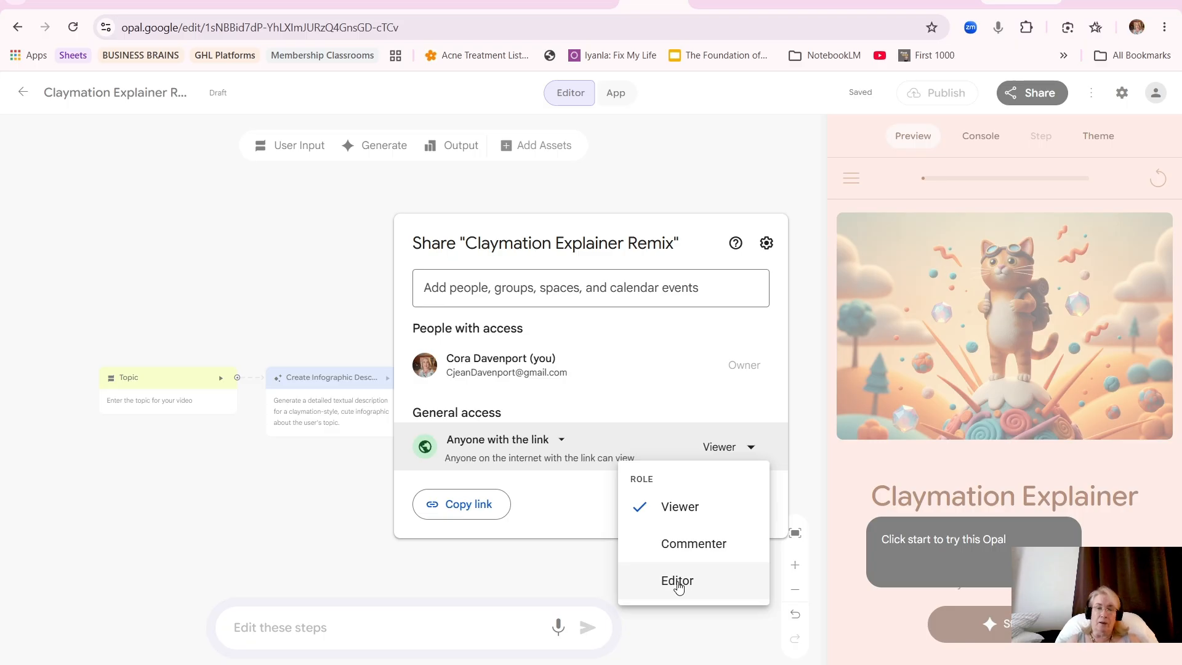
click(682, 506)
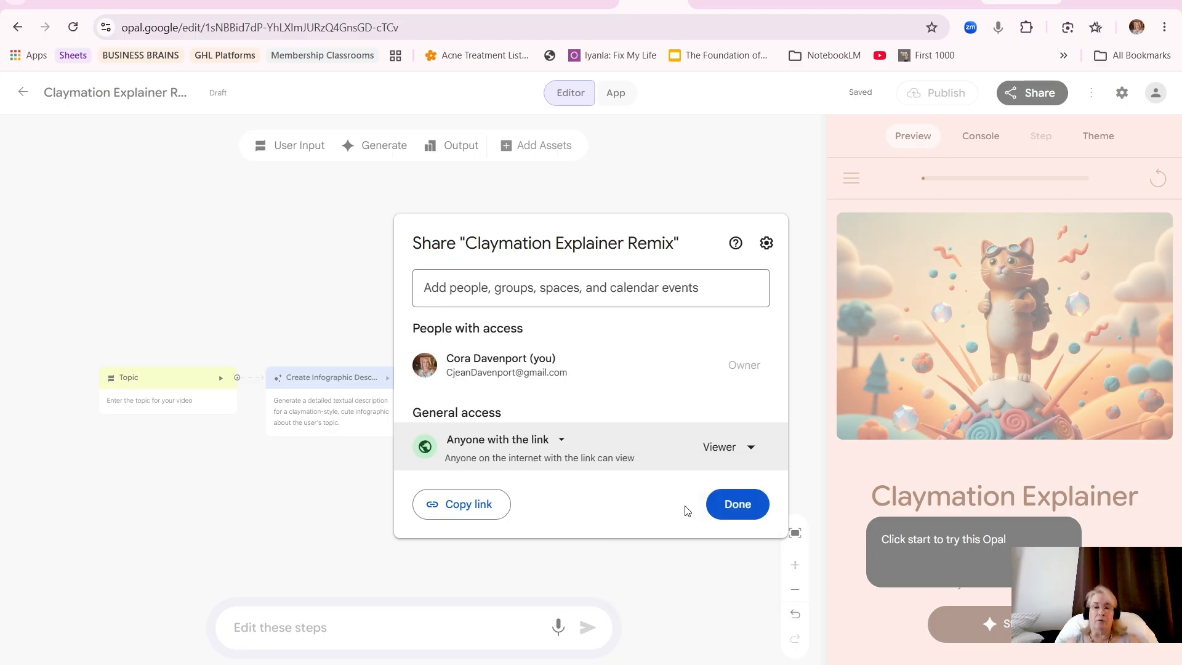
click(743, 510)
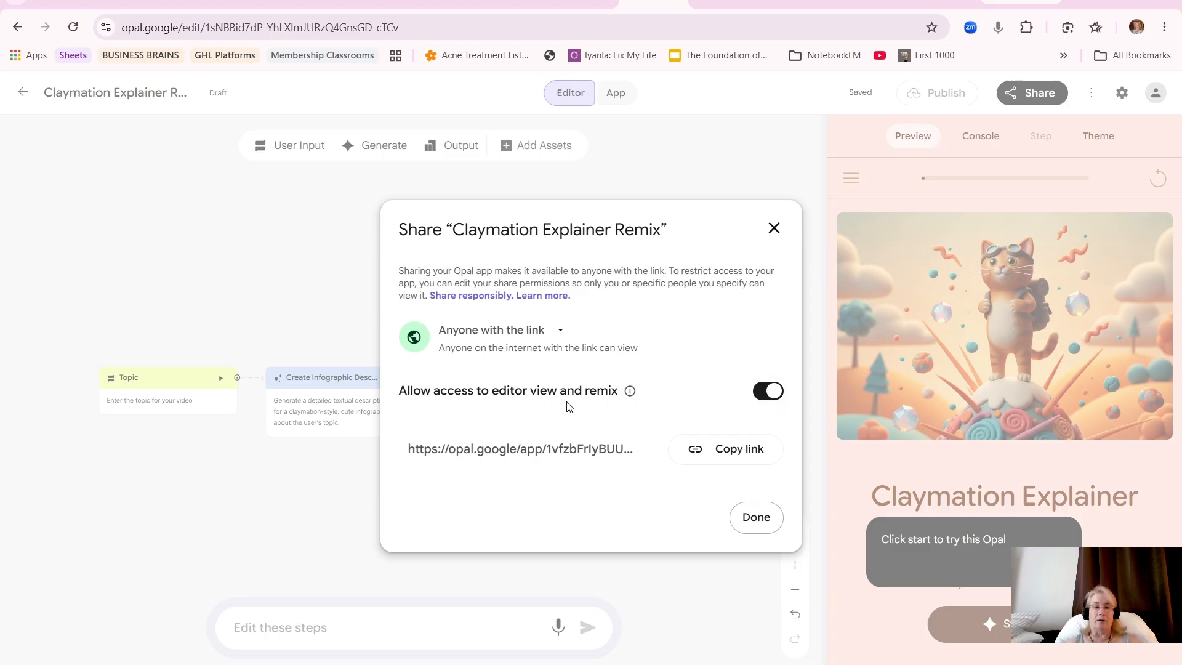
click(760, 397)
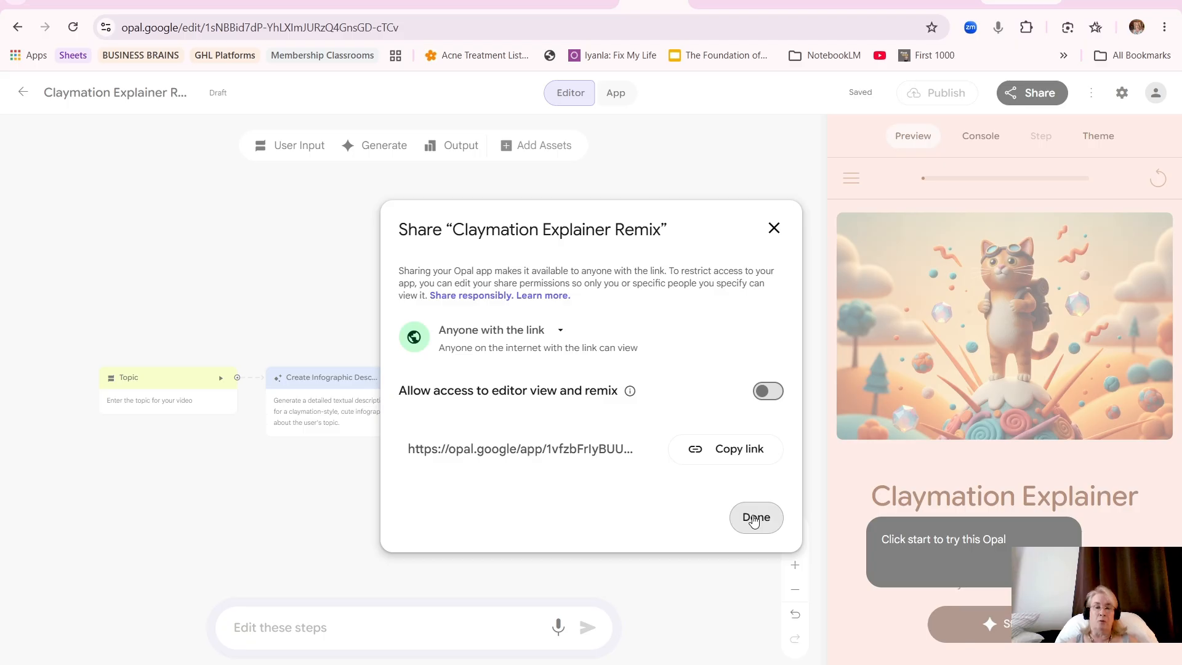
click(754, 519)
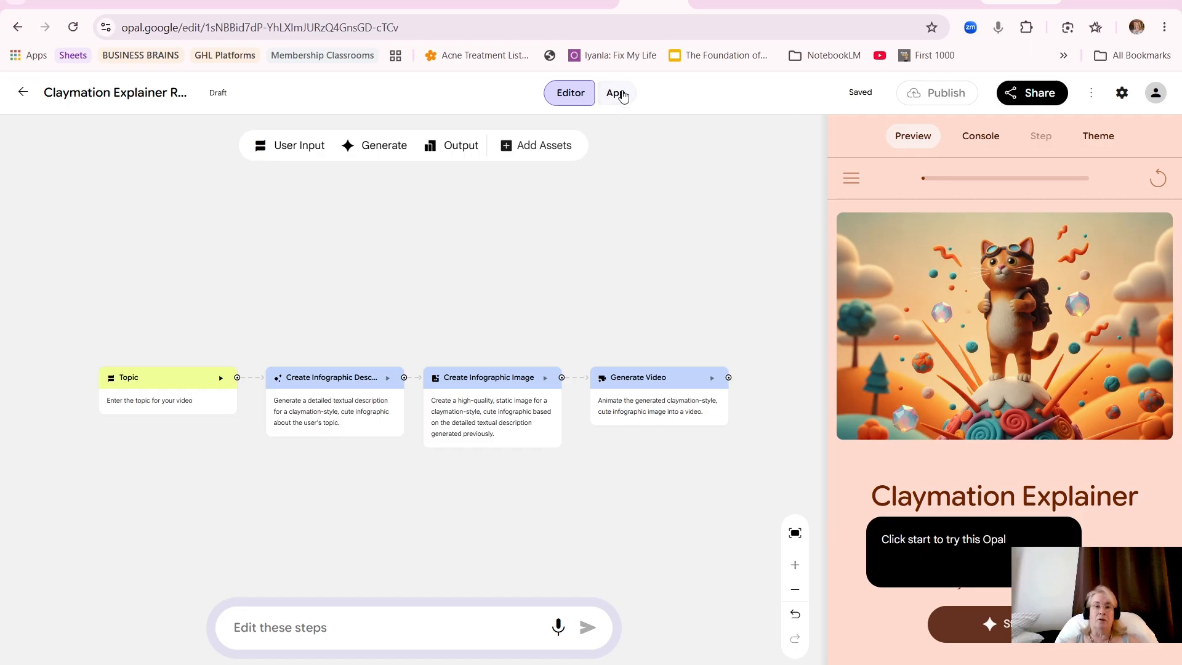
View the remix as an app, check the other Claymation Explainer Remix copy from the home page, and return to the app list.
click(615, 93)
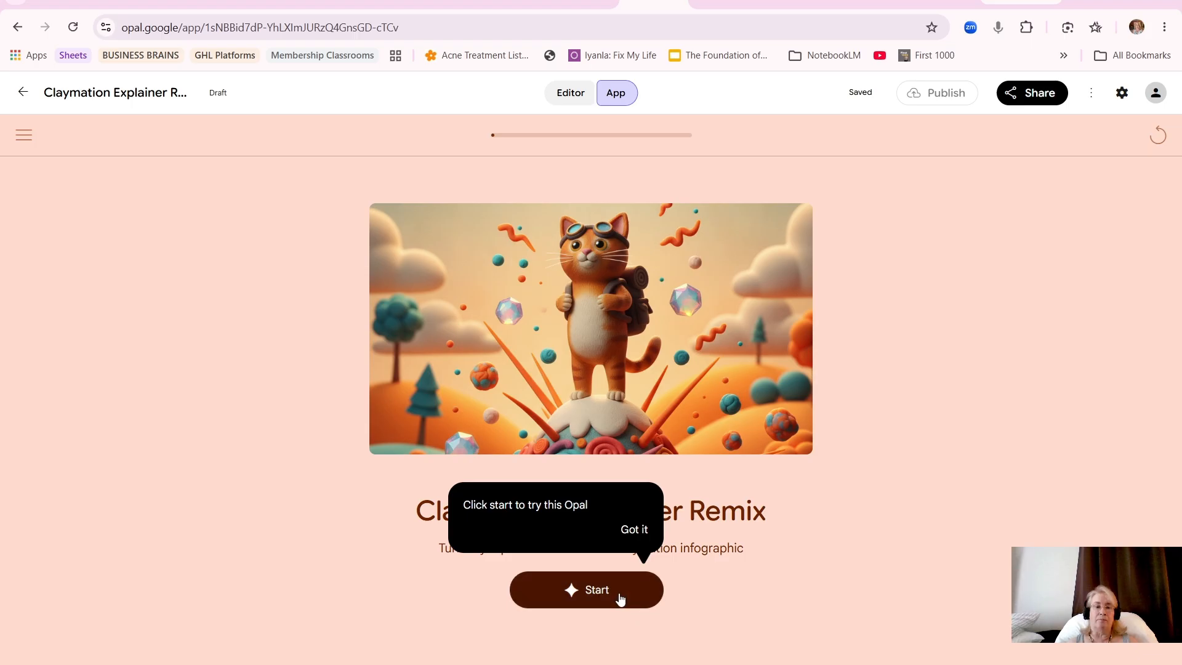
click(24, 93)
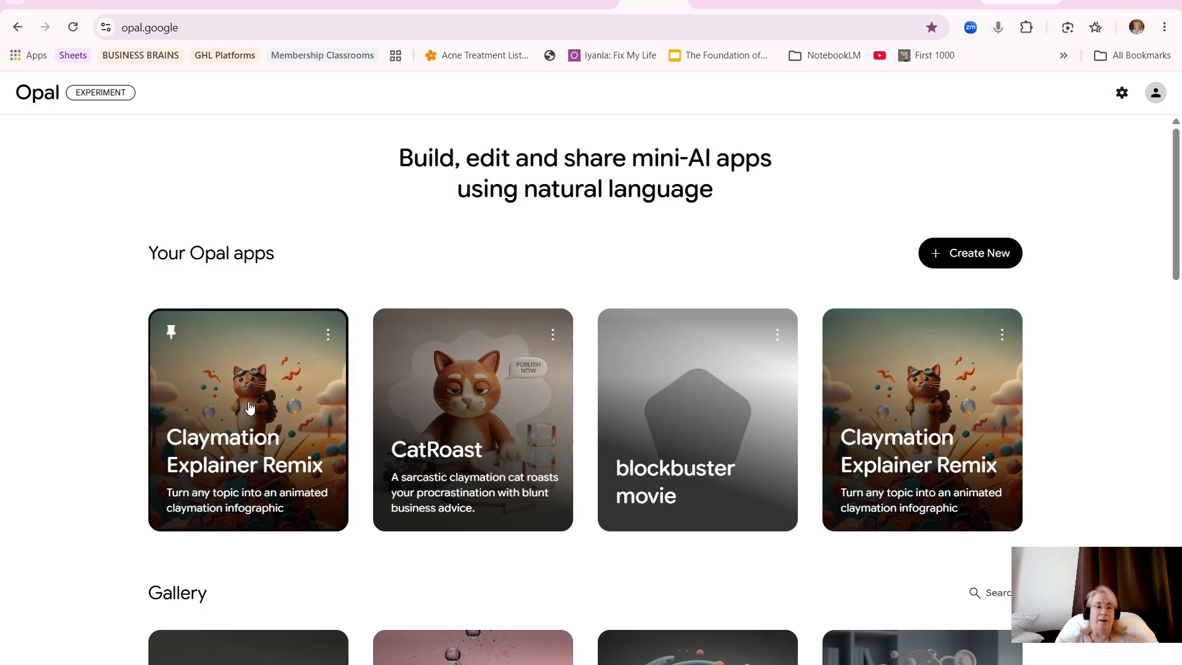
click(899, 383)
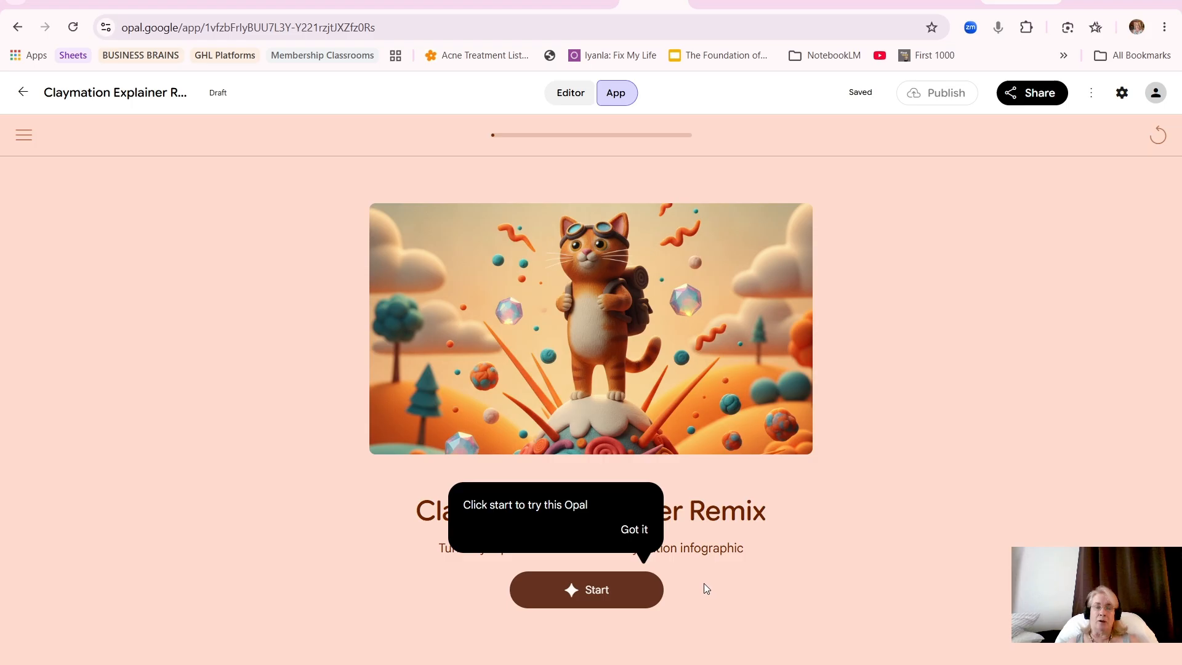
click(18, 96)
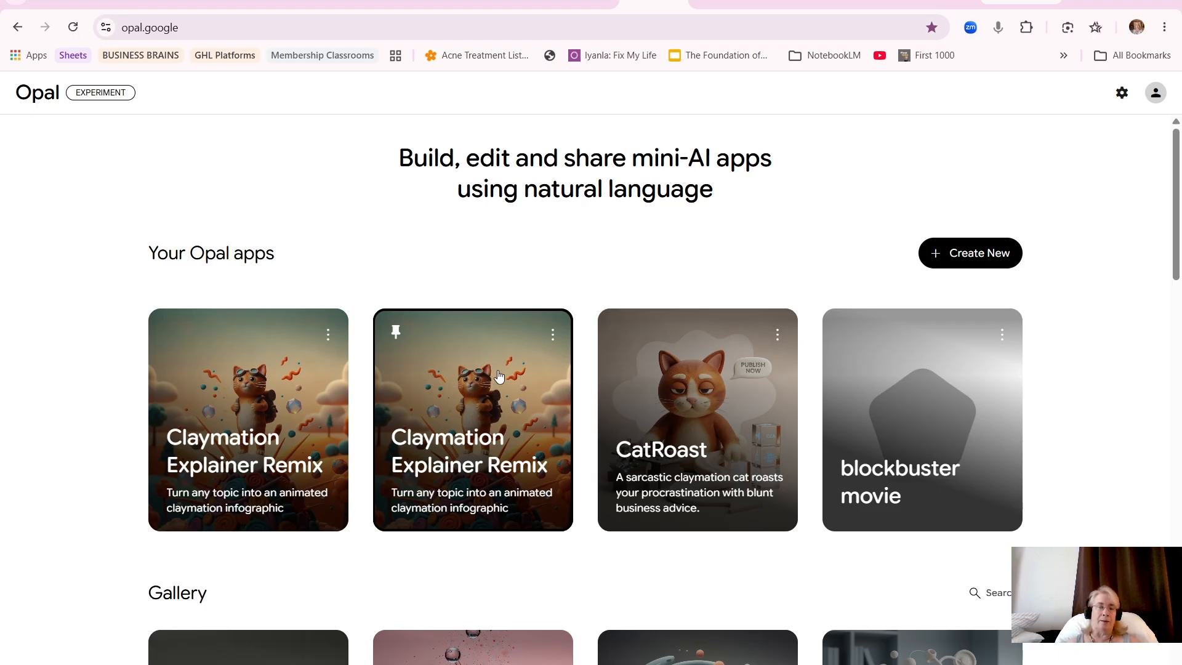
Delete both Claymation Explainer Remix copies from the personal Opal apps.
click(554, 337)
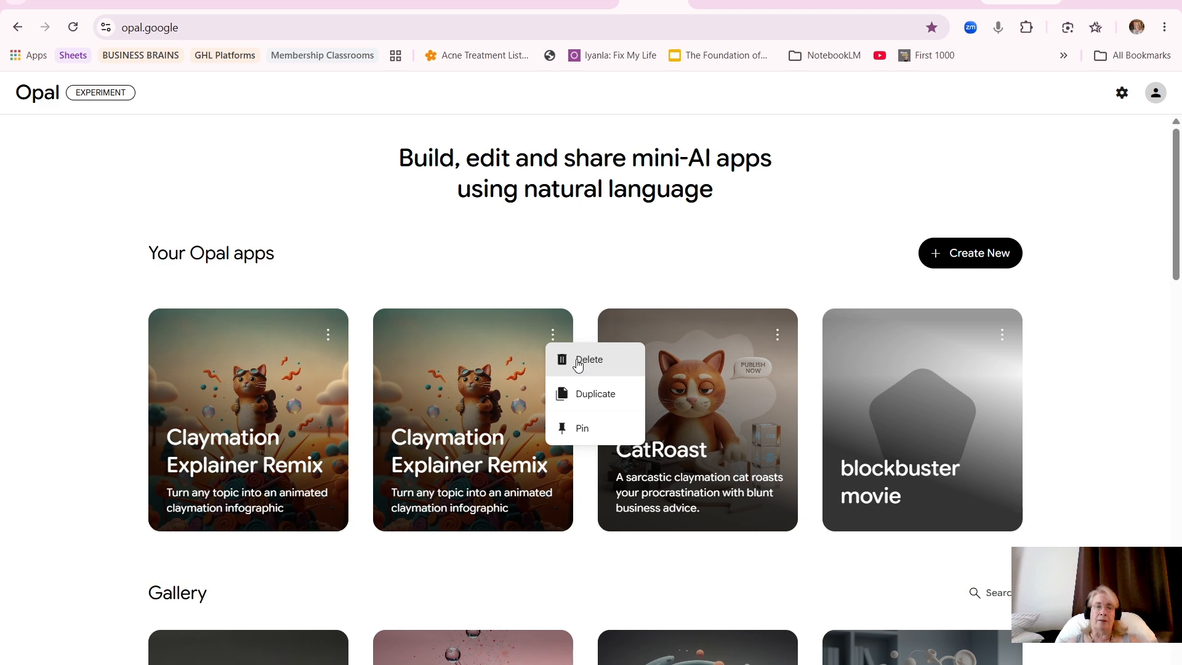
click(577, 366)
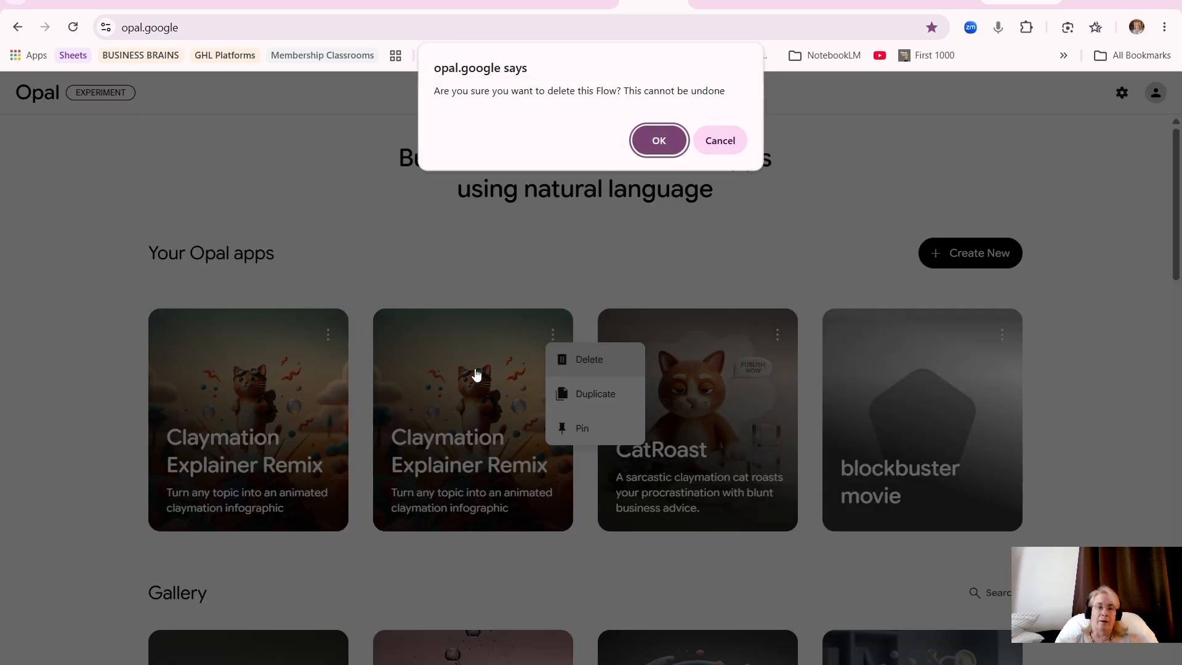
click(659, 140)
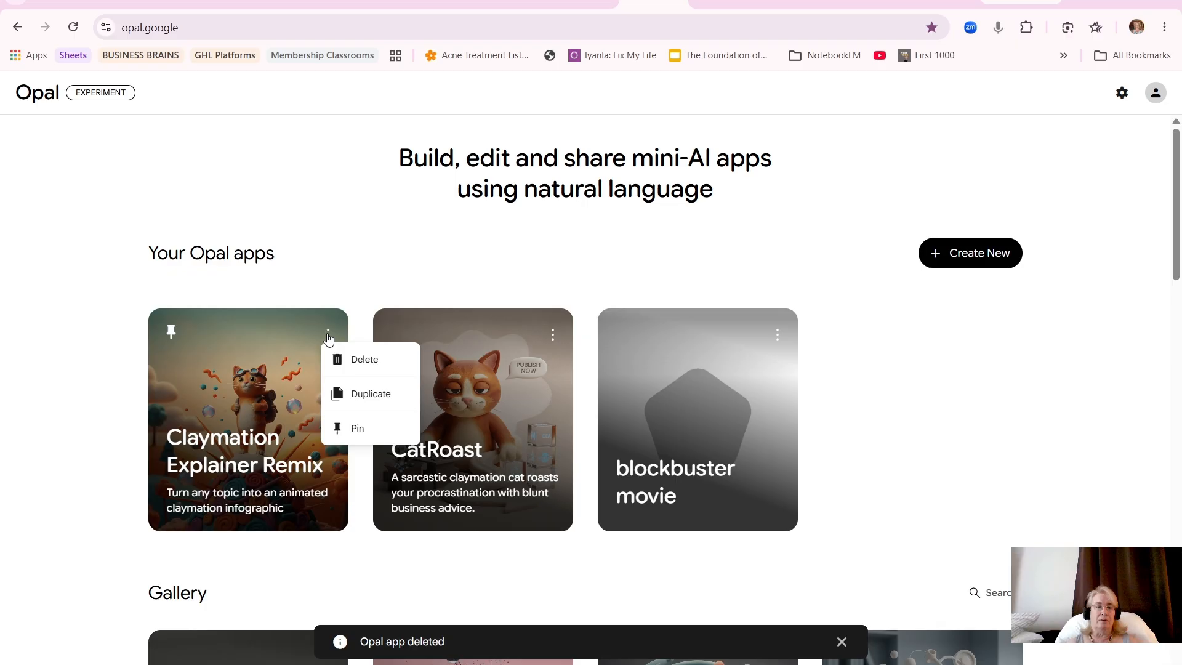
click(360, 365)
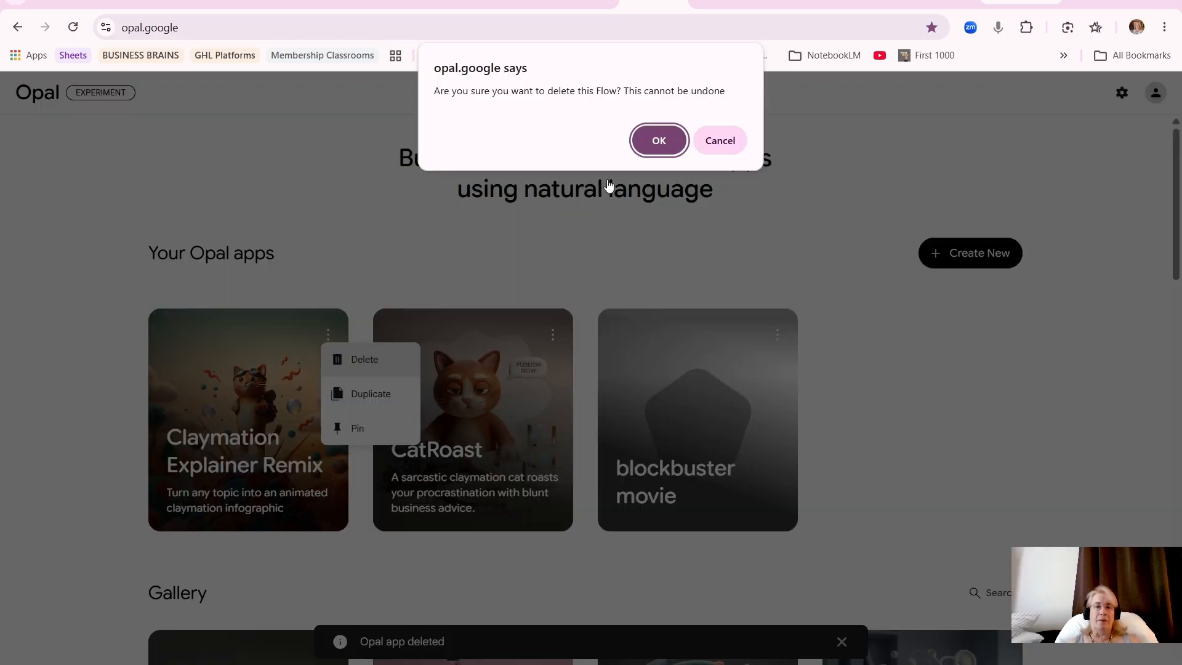
click(658, 137)
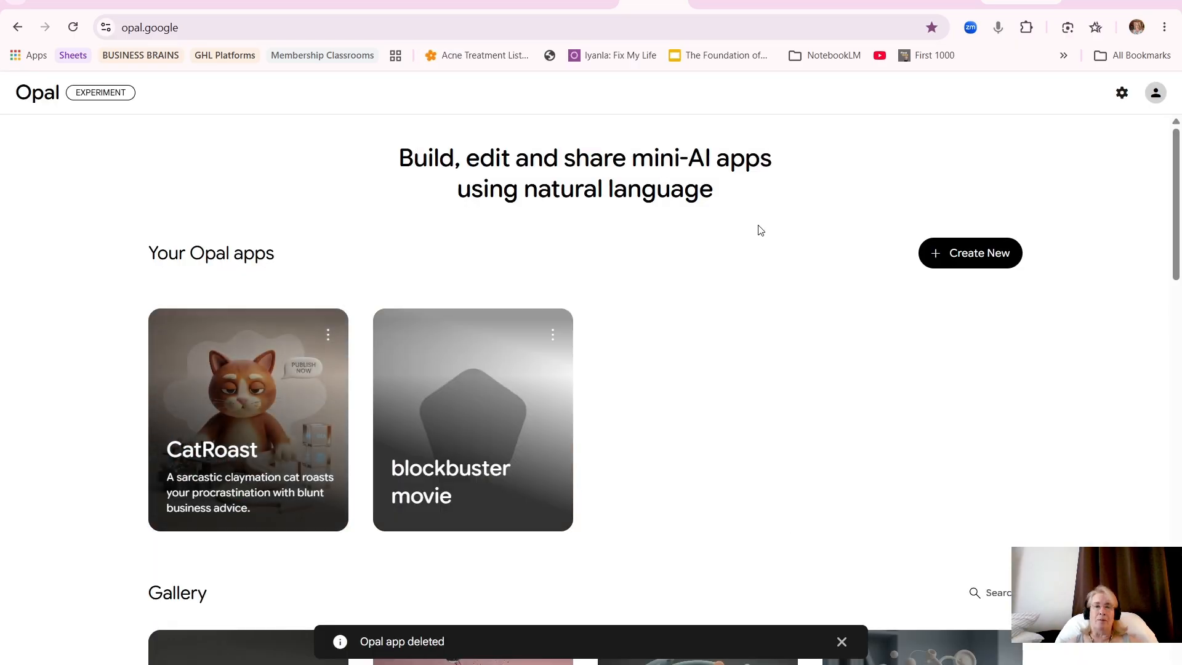